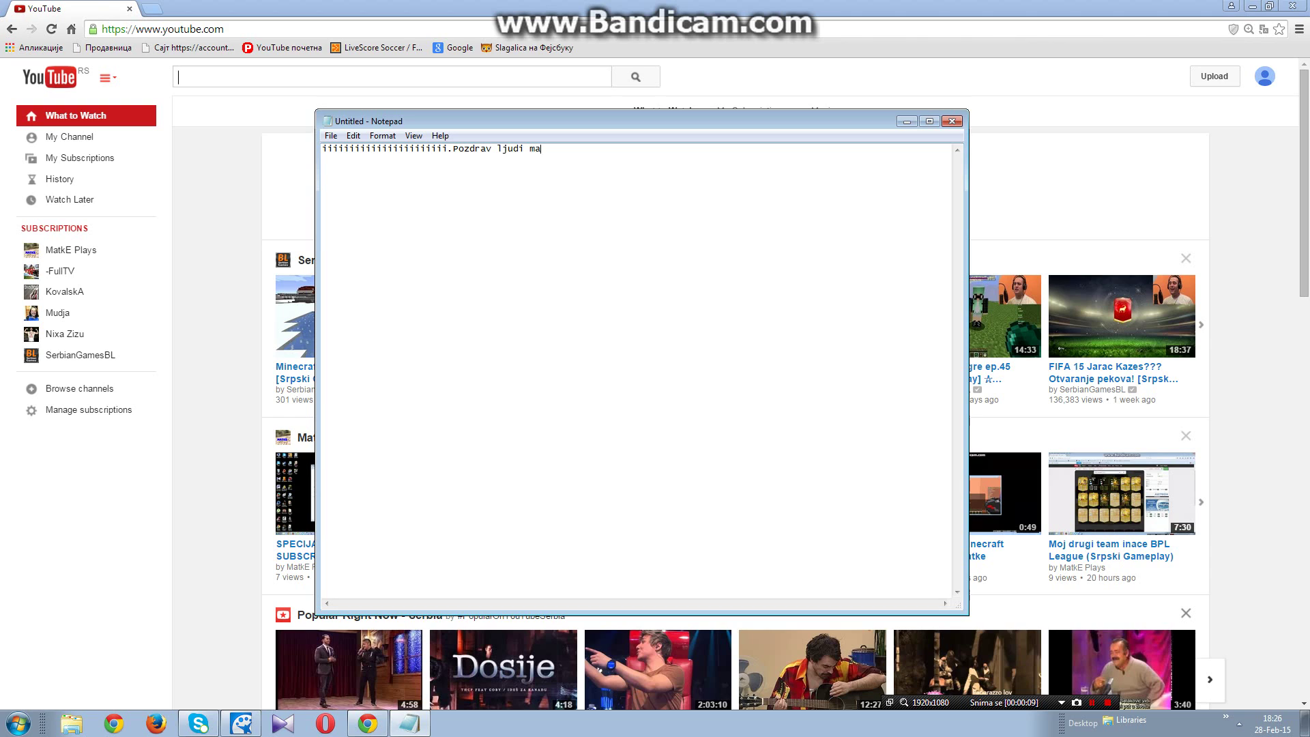
Step: Type the greeting and 'DANAS SAM VAM SPREMIO TUTORIJAL KAKO NAPRAVITI YOUTOBE KANAL !' followed by IDEMOOO in Notepad
text(e ovdeeeeeee      )
text(DANAS)
text( SAM VAM S)
text(PRE)
text(MIU)
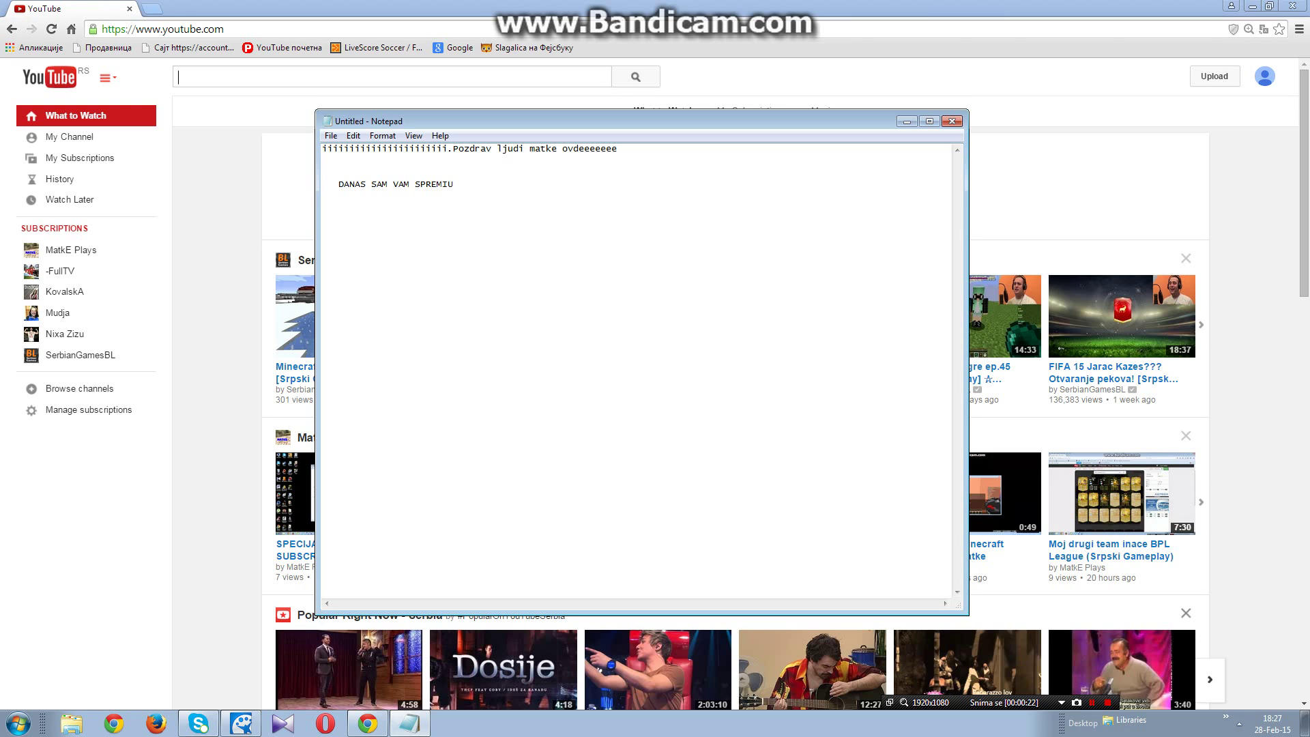
key(BackSpace)
text(O TUTORIJAL KAKO NAPRAVITI YOUTOBE KAN)
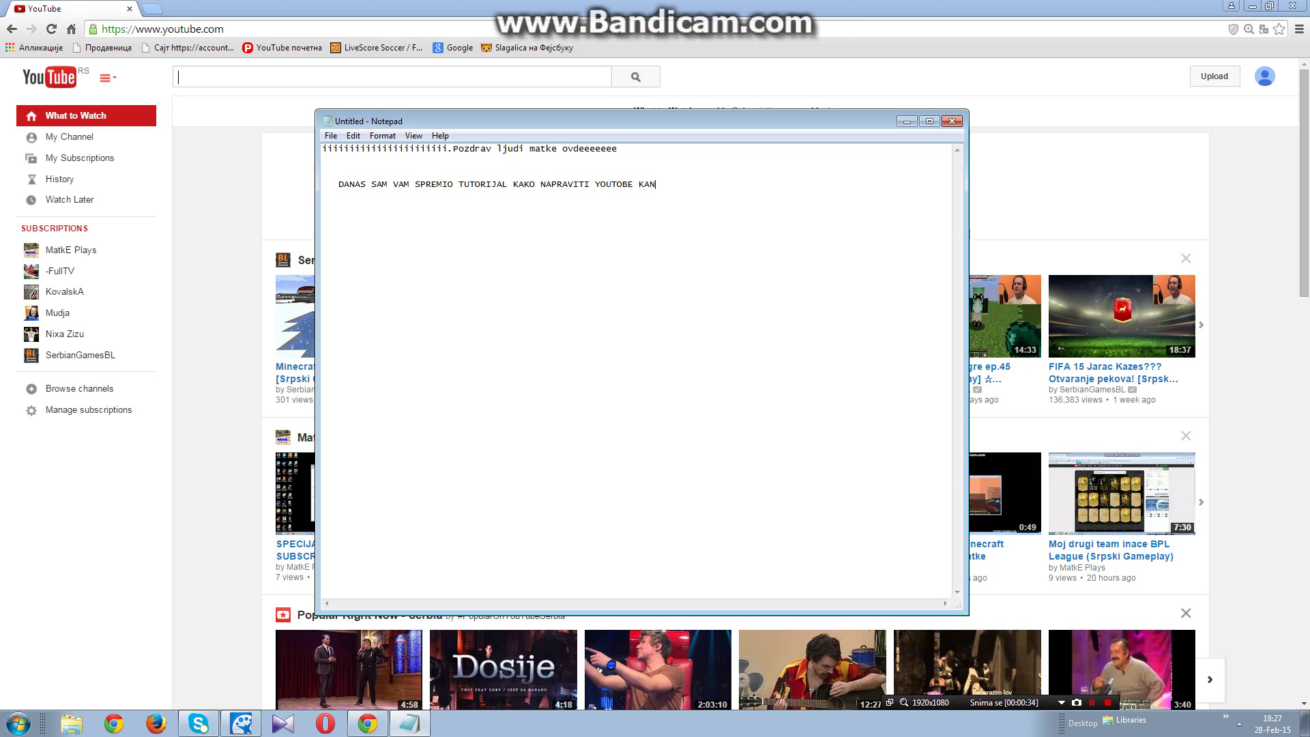
text(AL)
text( !        IDEMOOO)
Step: Switch between the YouTube page and the notes, then return the cursor to the end of IDEMOOO
click(906, 121)
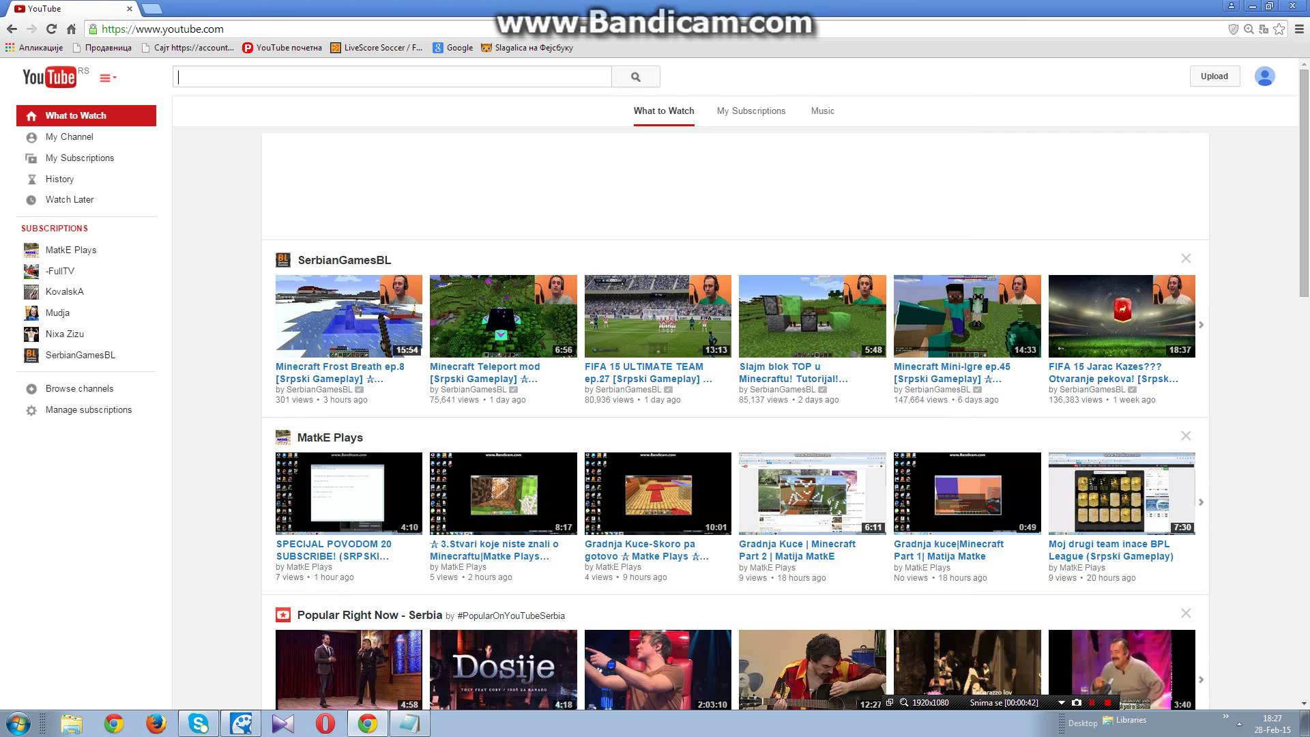
click(410, 723)
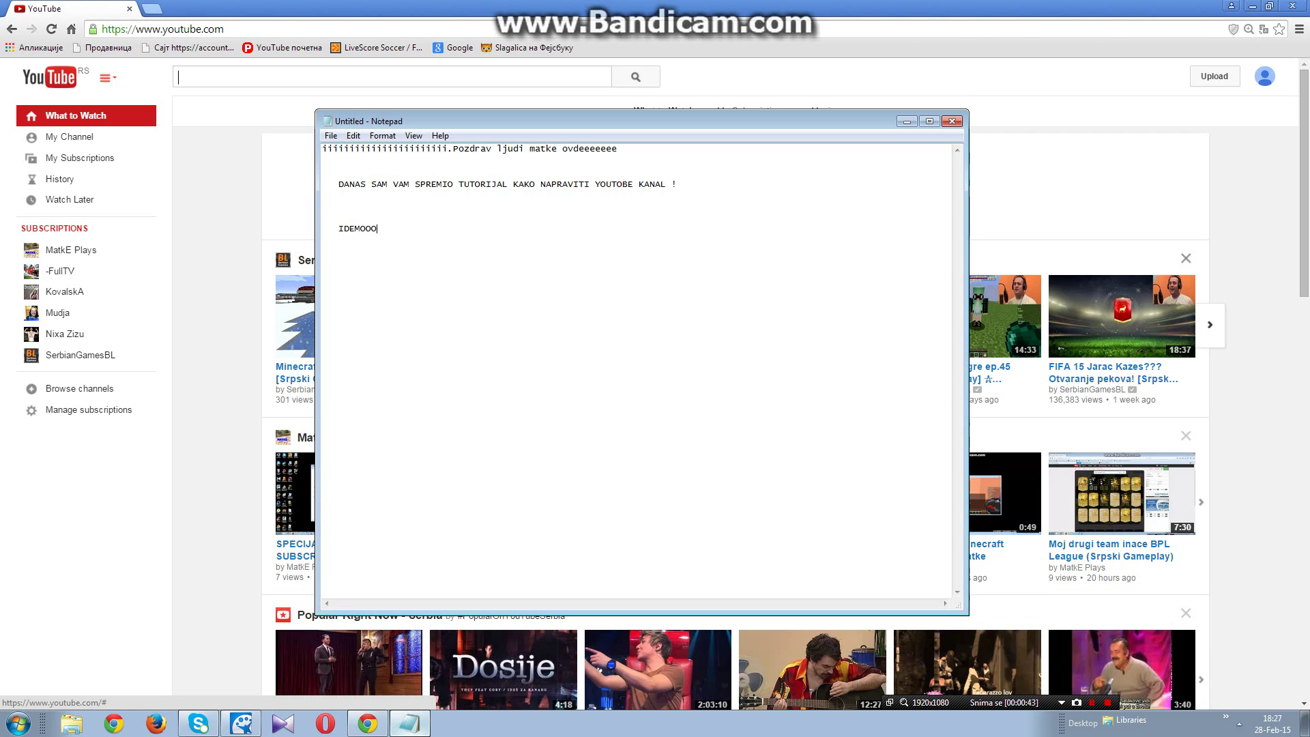
click(367, 723)
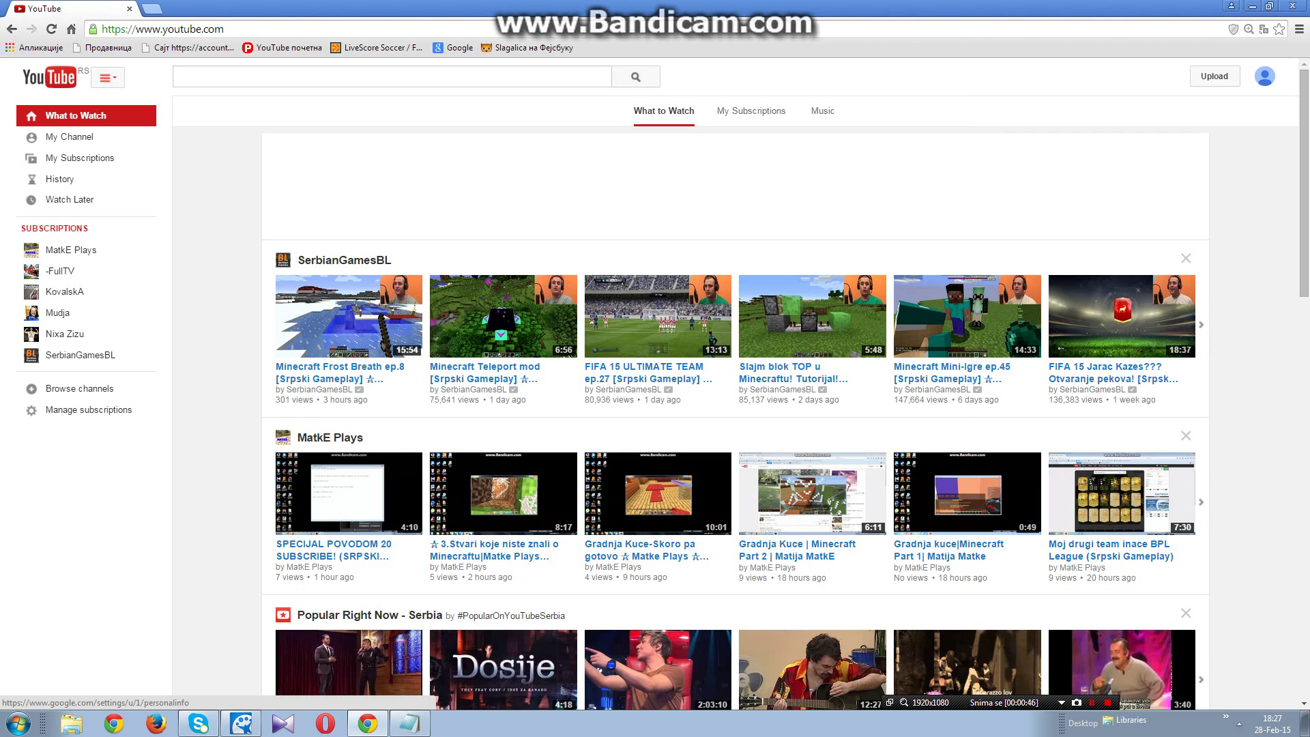
click(1264, 76)
click(410, 723)
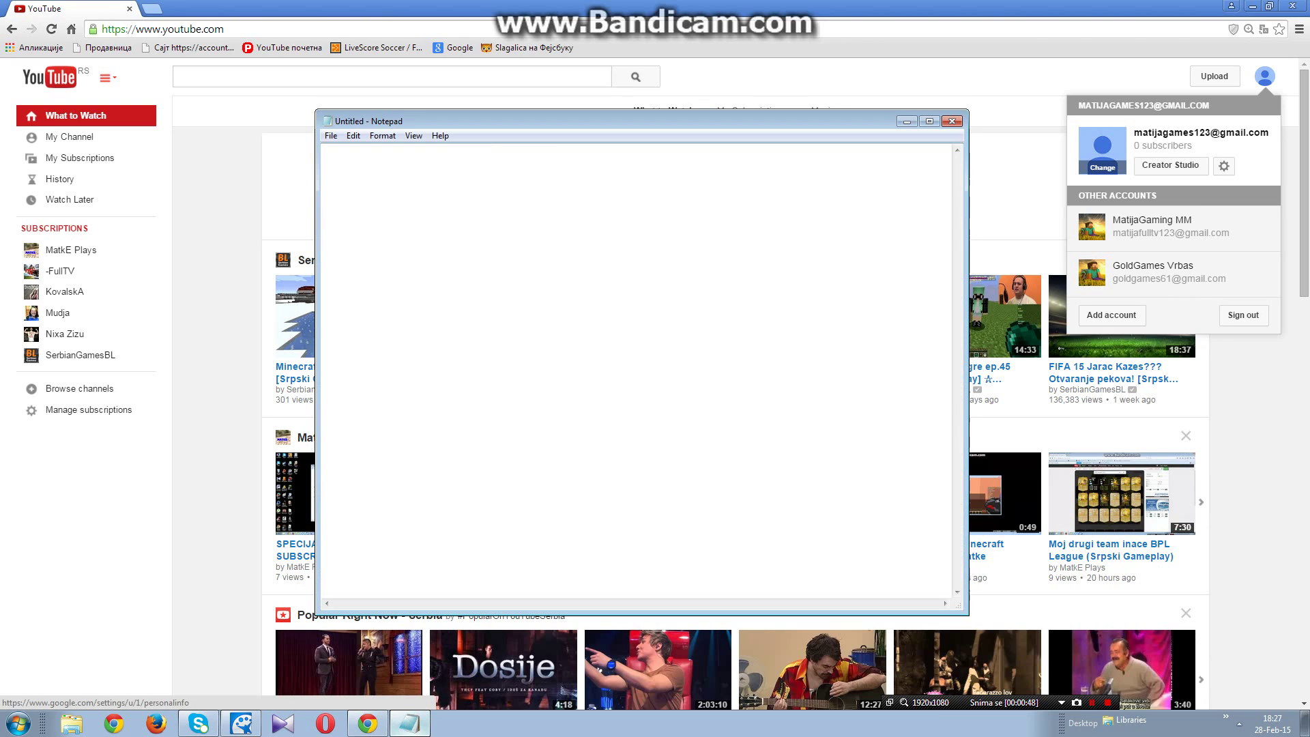
click(585, 219)
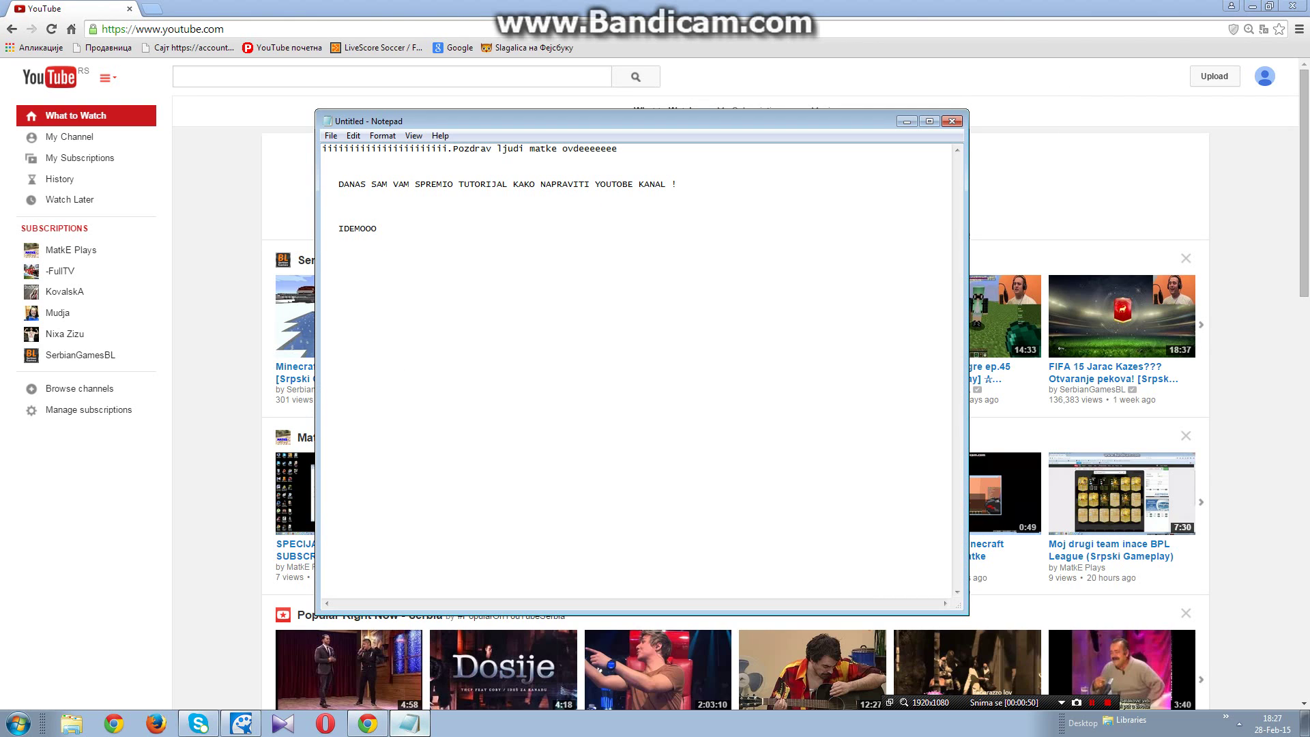
click(597, 215)
click(585, 228)
Step: Open the YouTube account menu and choose Add account
click(907, 121)
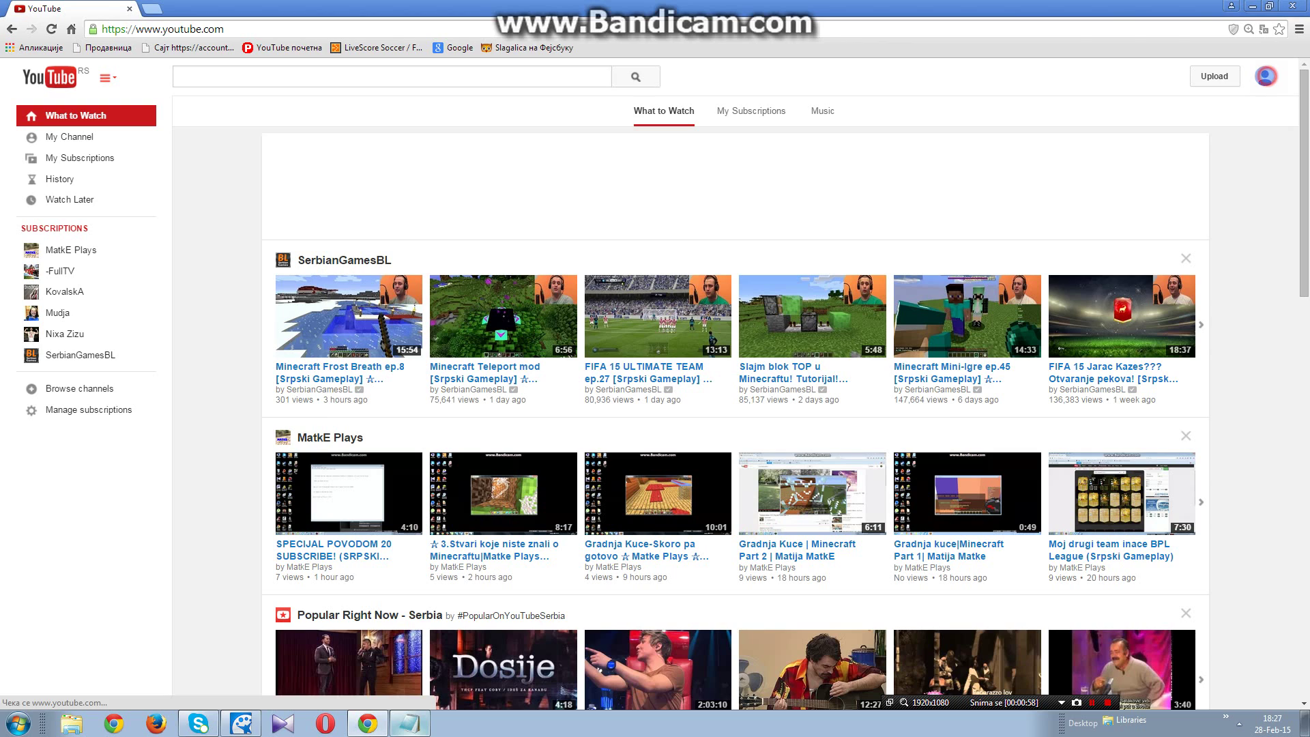
click(1265, 77)
click(1260, 83)
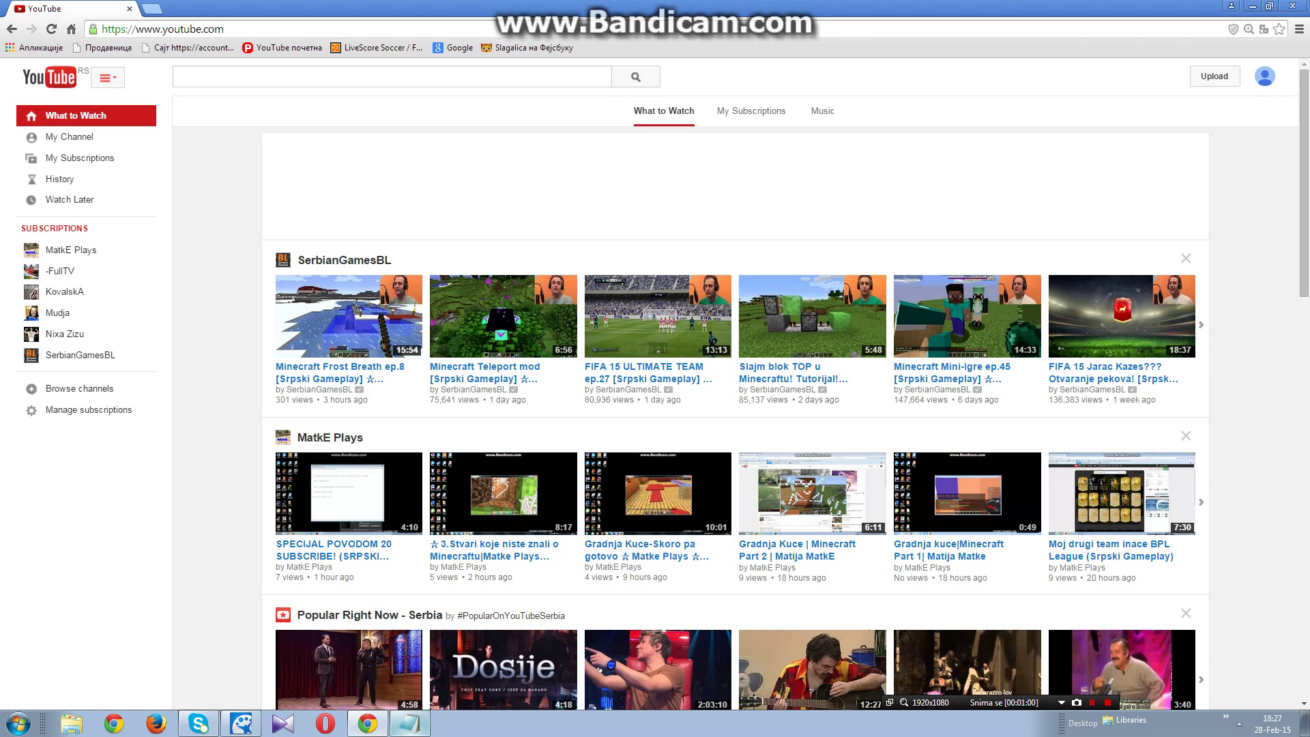
click(1264, 76)
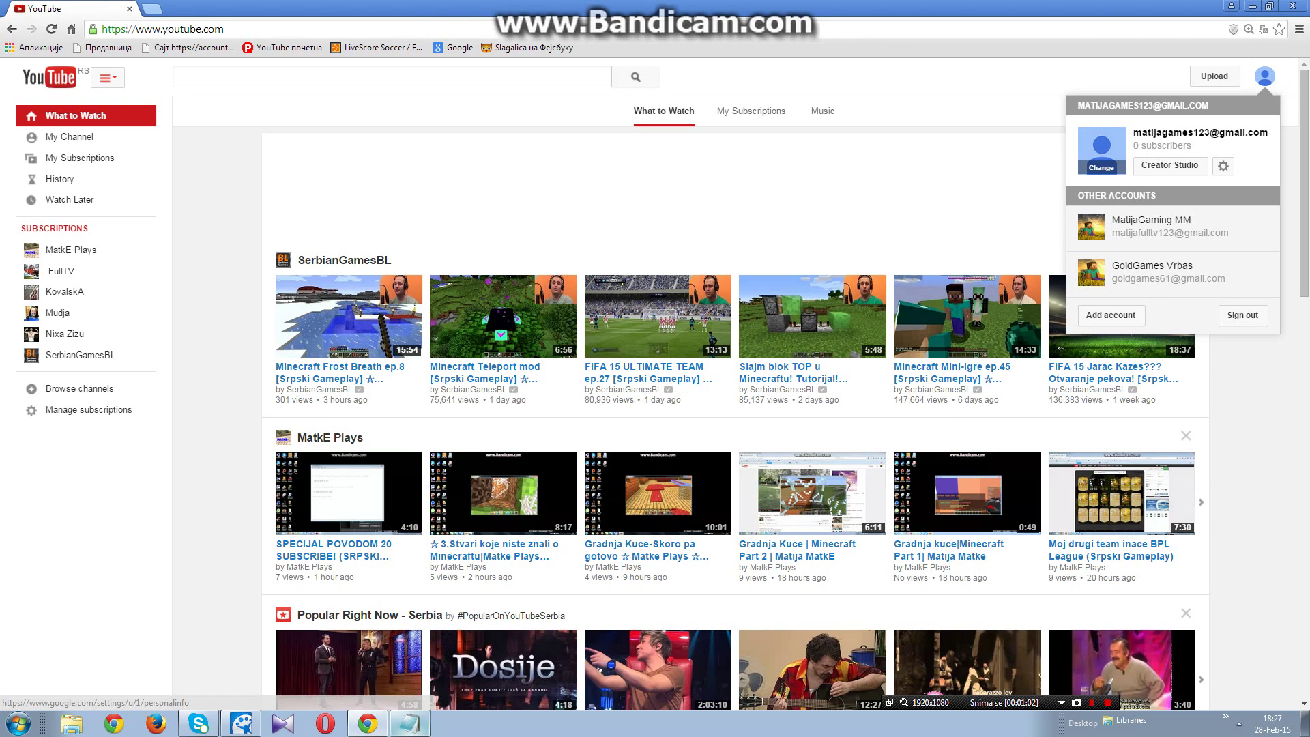
click(1264, 76)
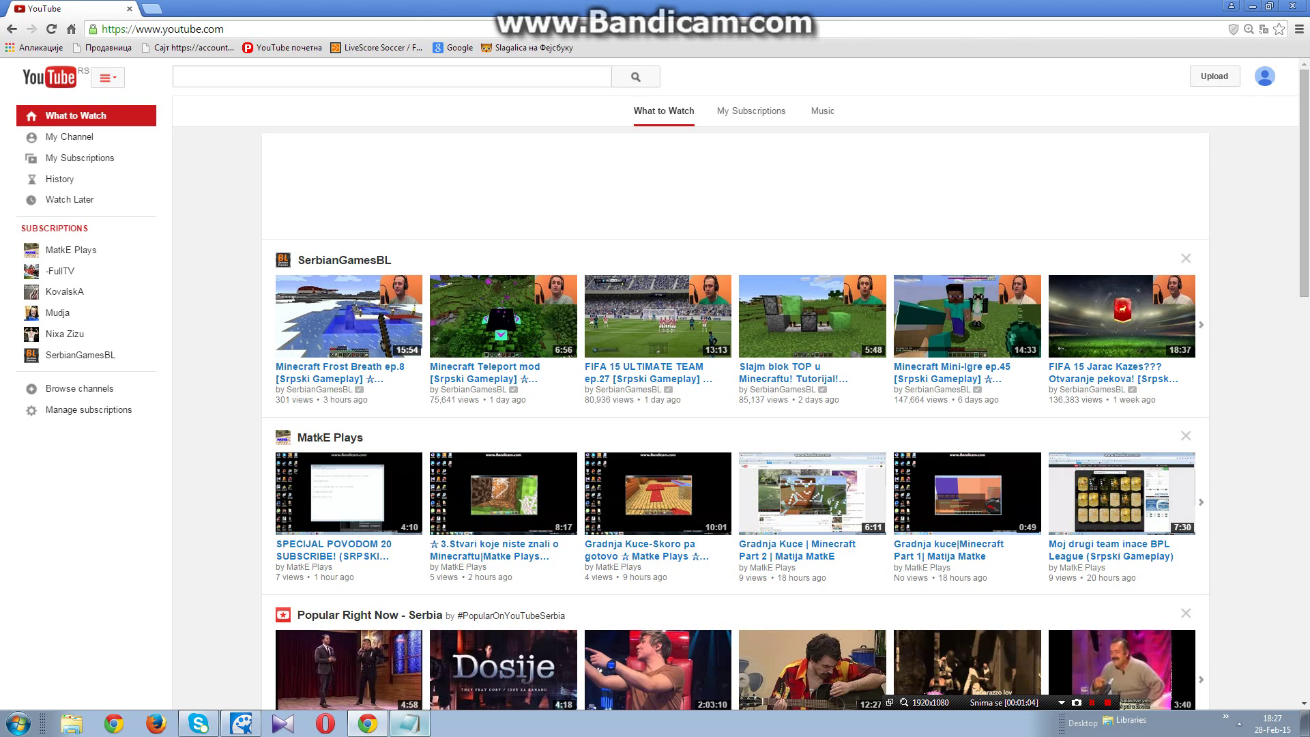
click(1265, 77)
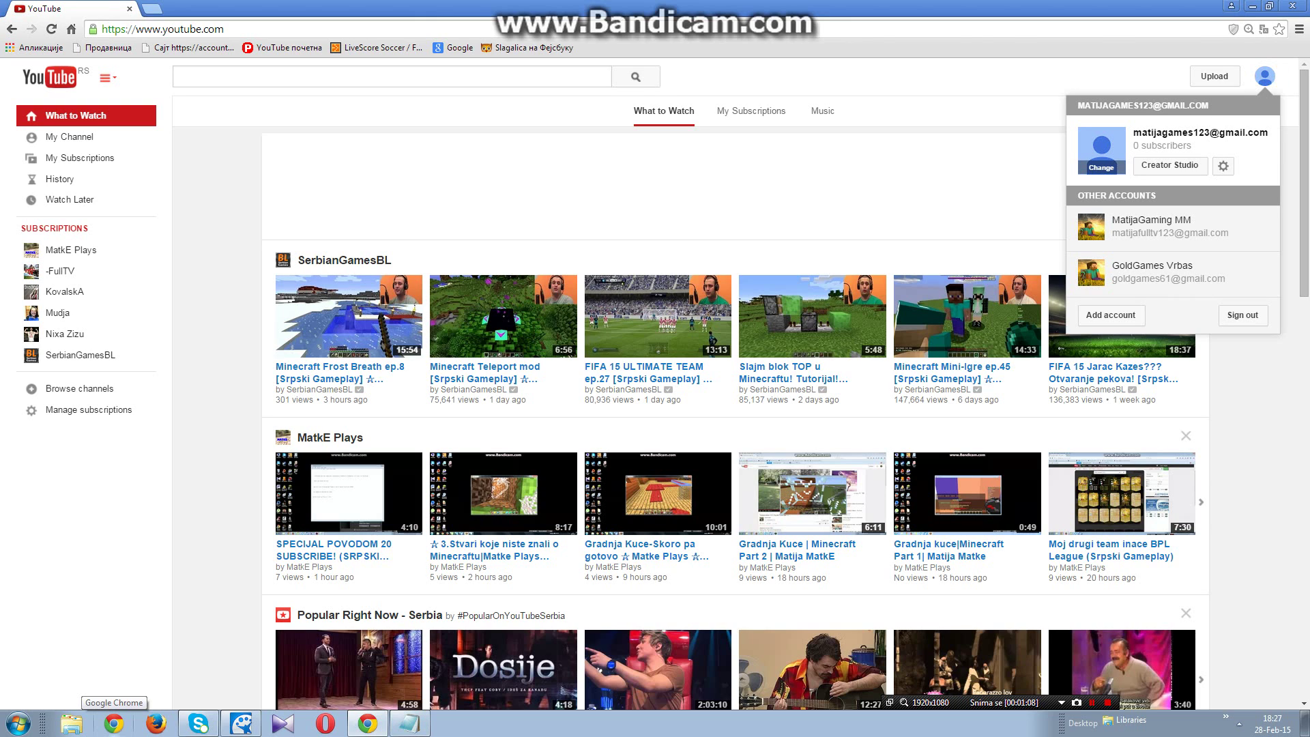
click(1111, 315)
Step: Add the Notepad line 'IDETE ADD ACCAUNT ILI SIGN IN', fixing the misspelled ending
click(410, 723)
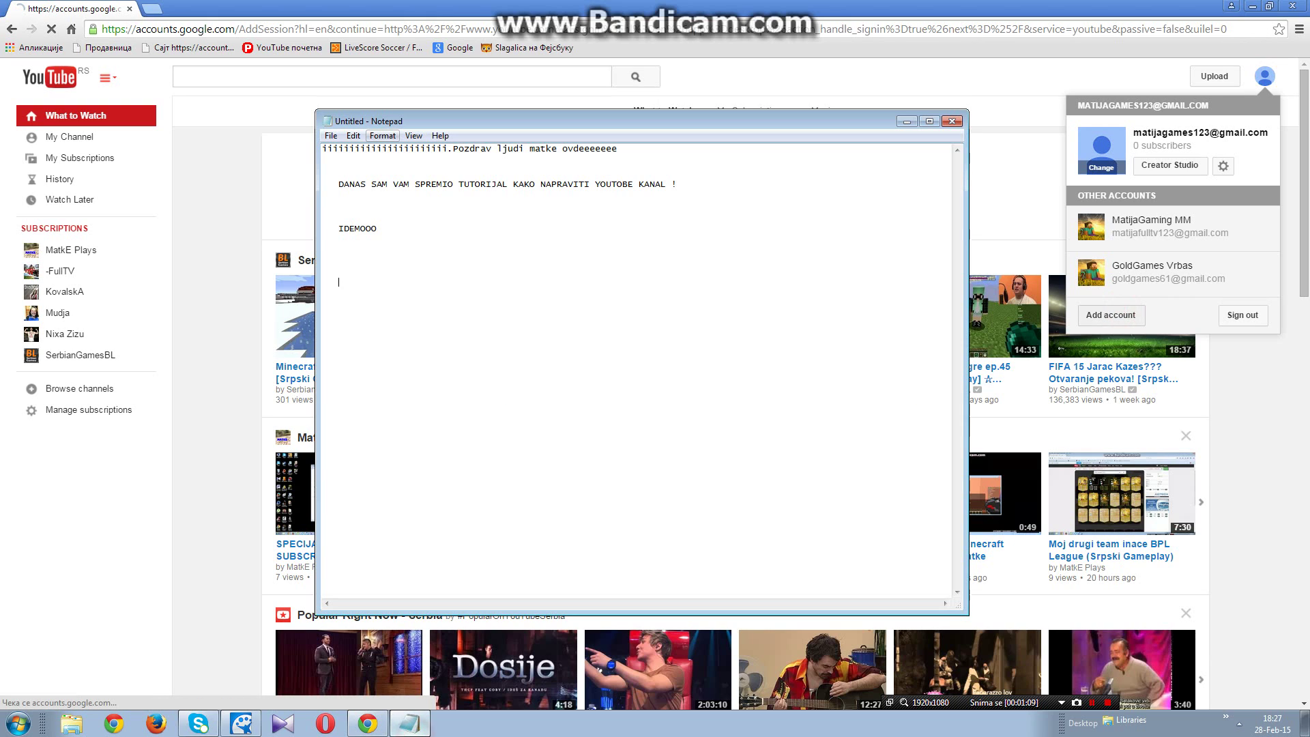
text(IDE)
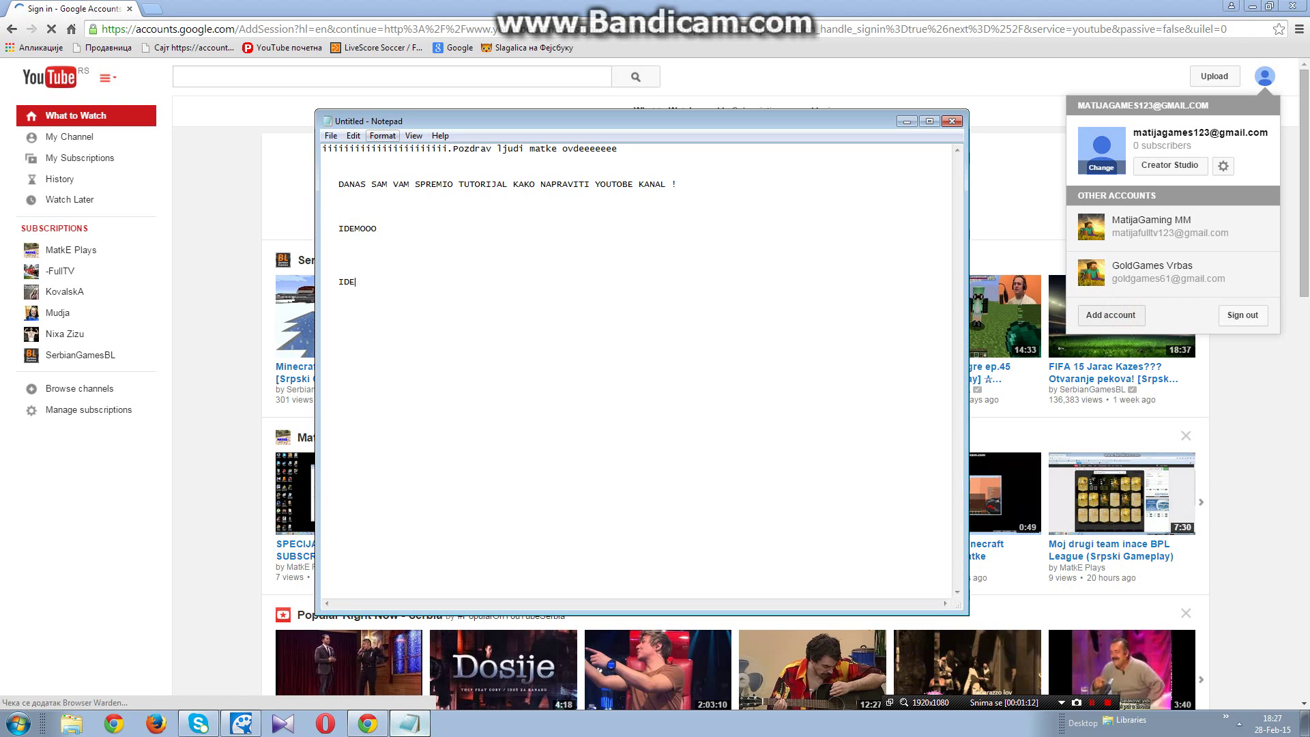
text(TE A)
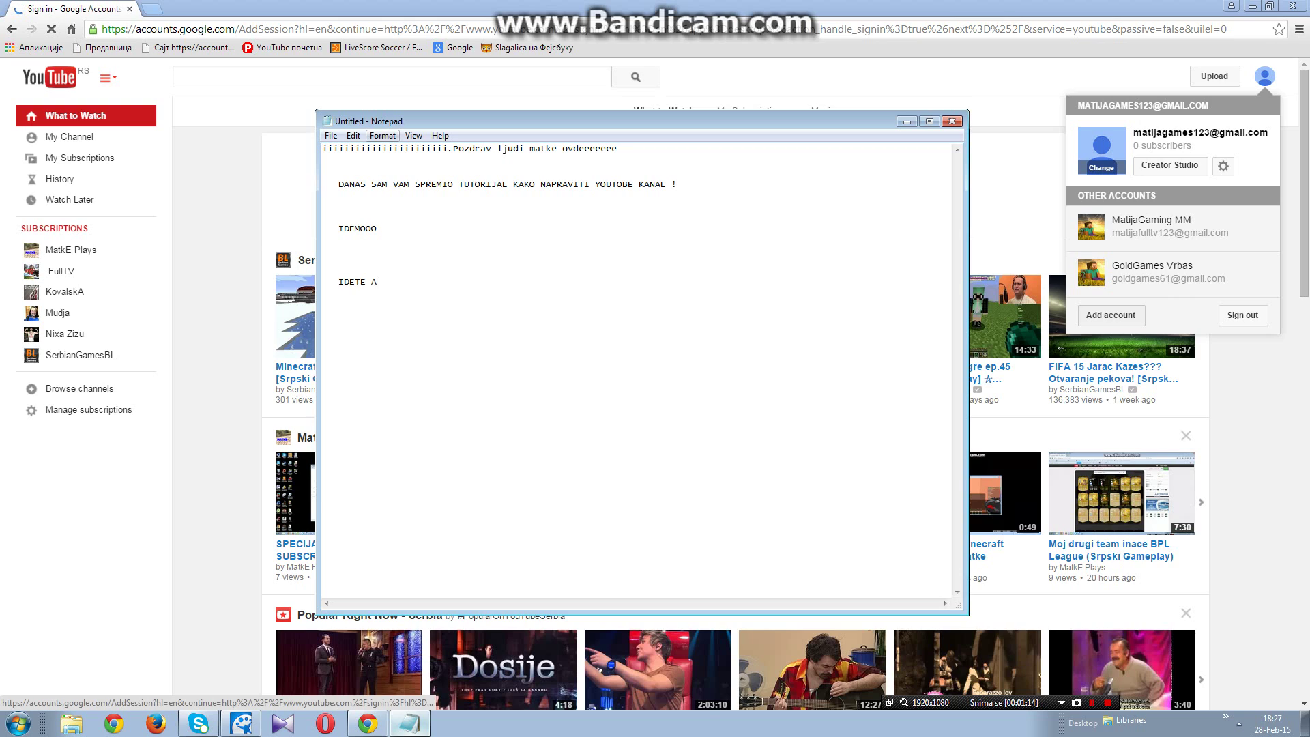
text(DD)
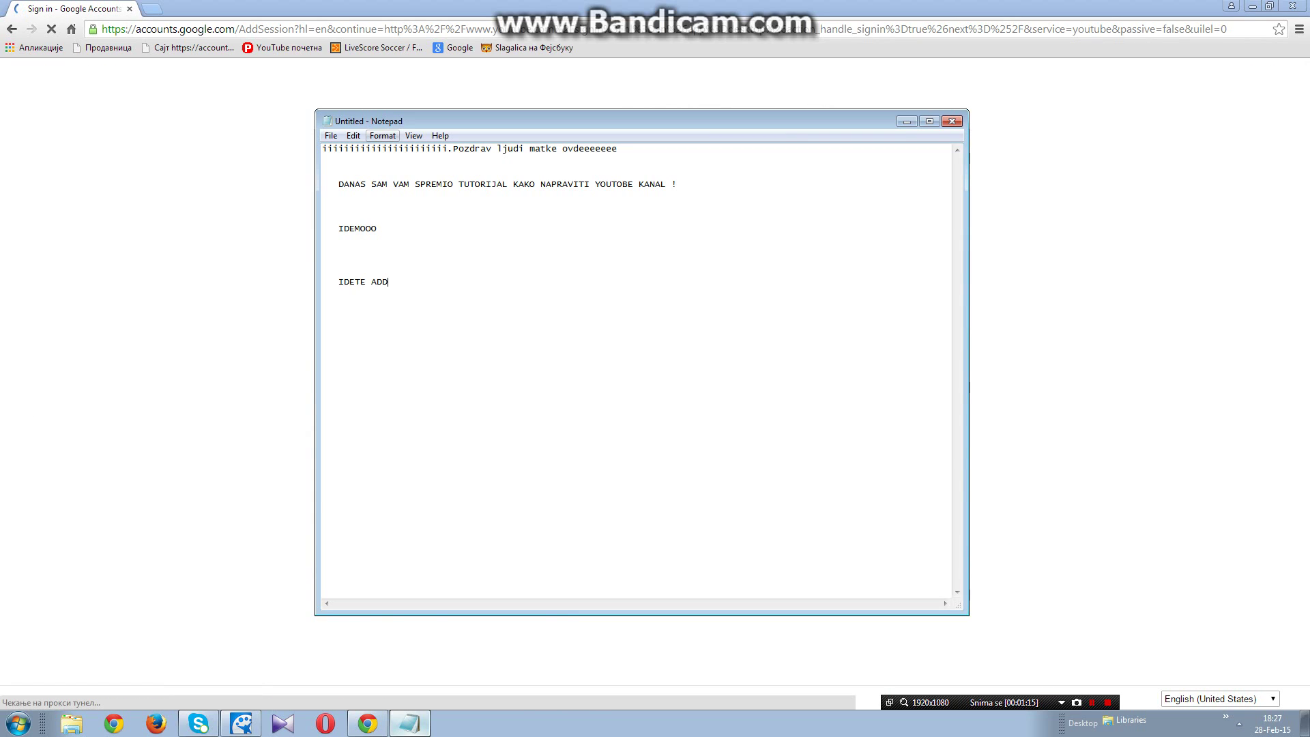
text( ACCAO)
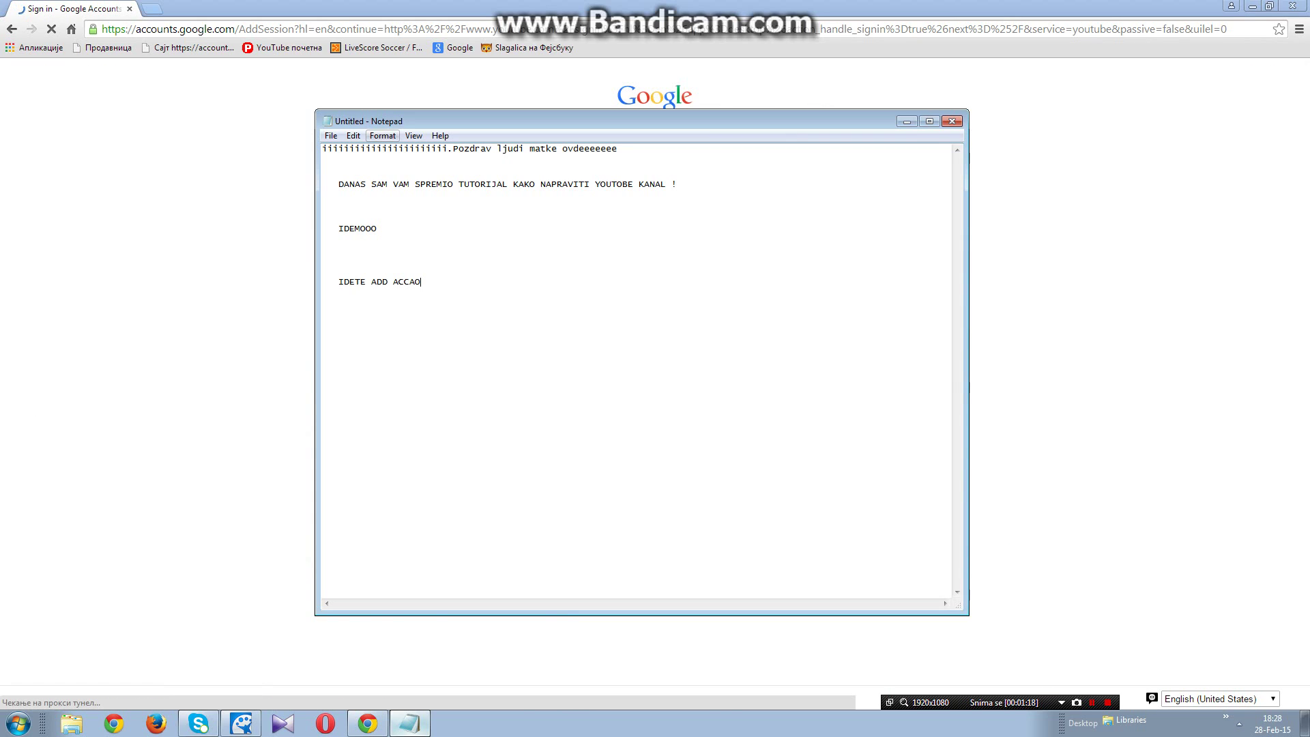
key(BackSpace)
text(UNT ILI SI)
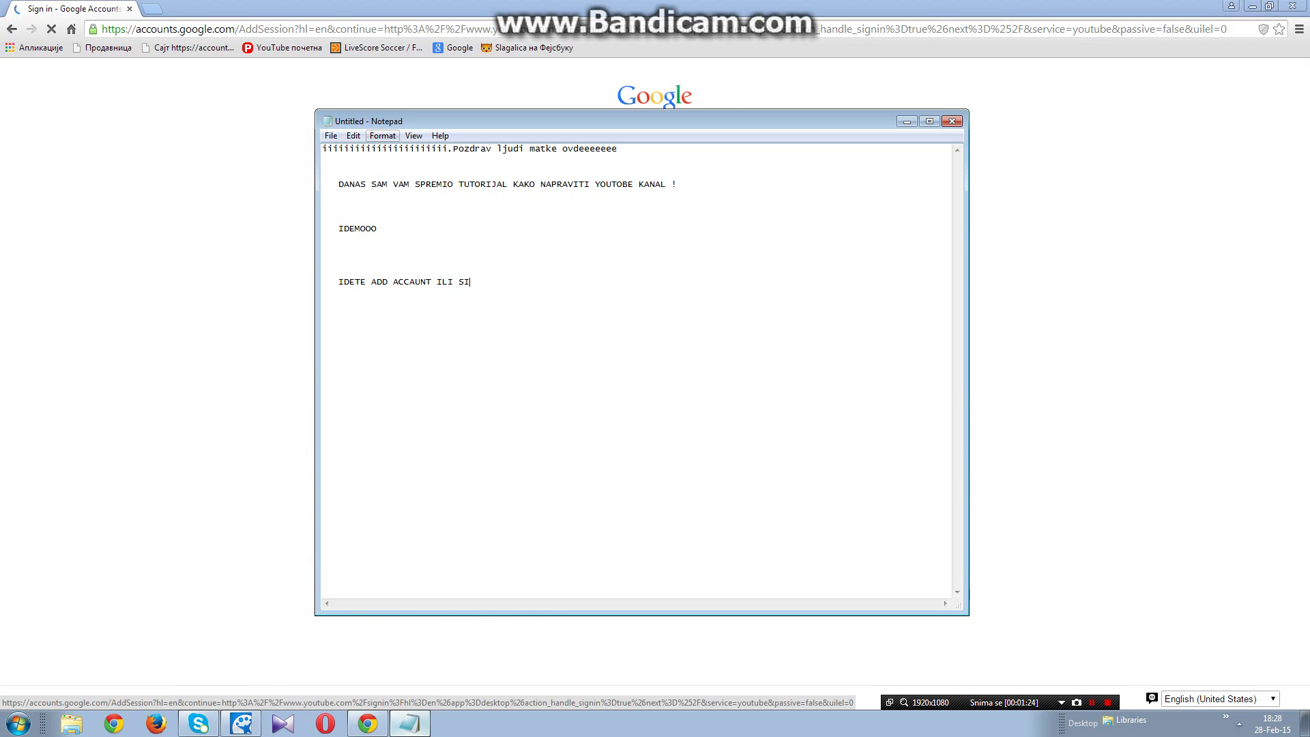
text(GN IN)
Step: Move the notes aside, add the line 'AKO NEMATE GMAIL IDETE CREATE AN ACCOUNT', and bring the browser forward
click(907, 121)
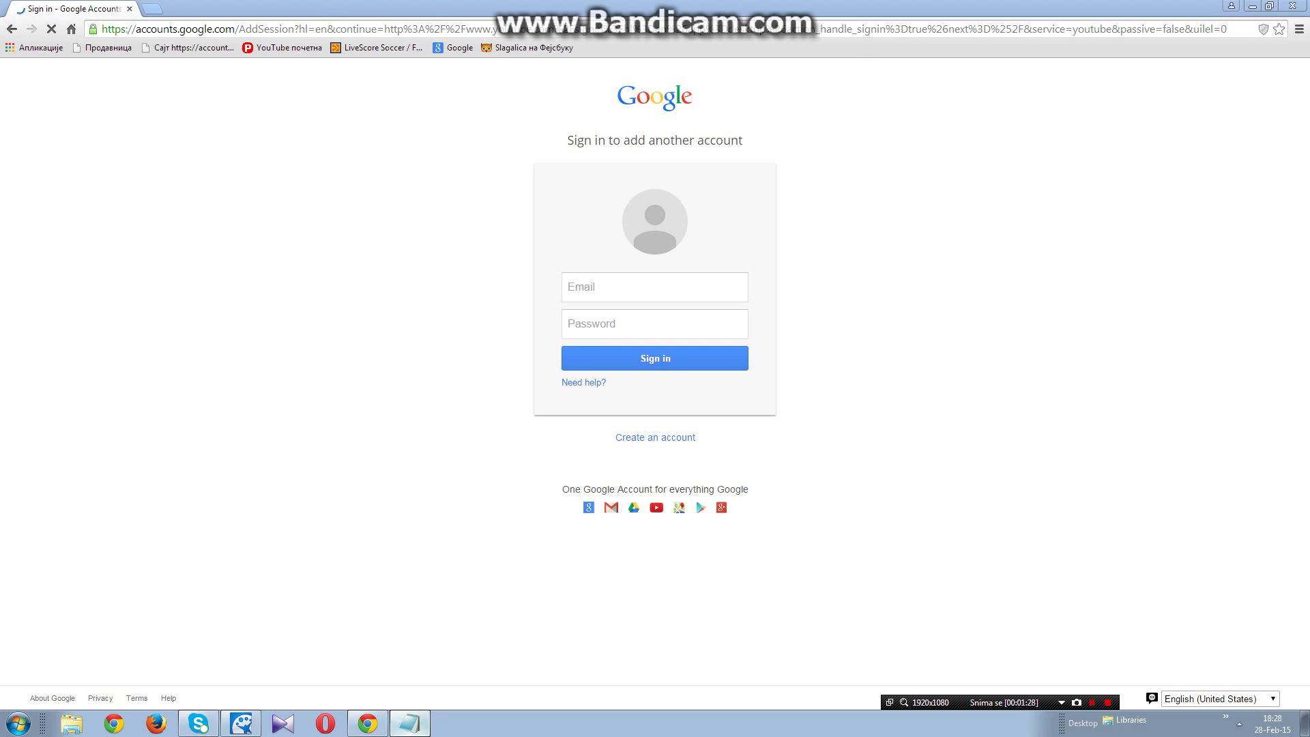
click(409, 723)
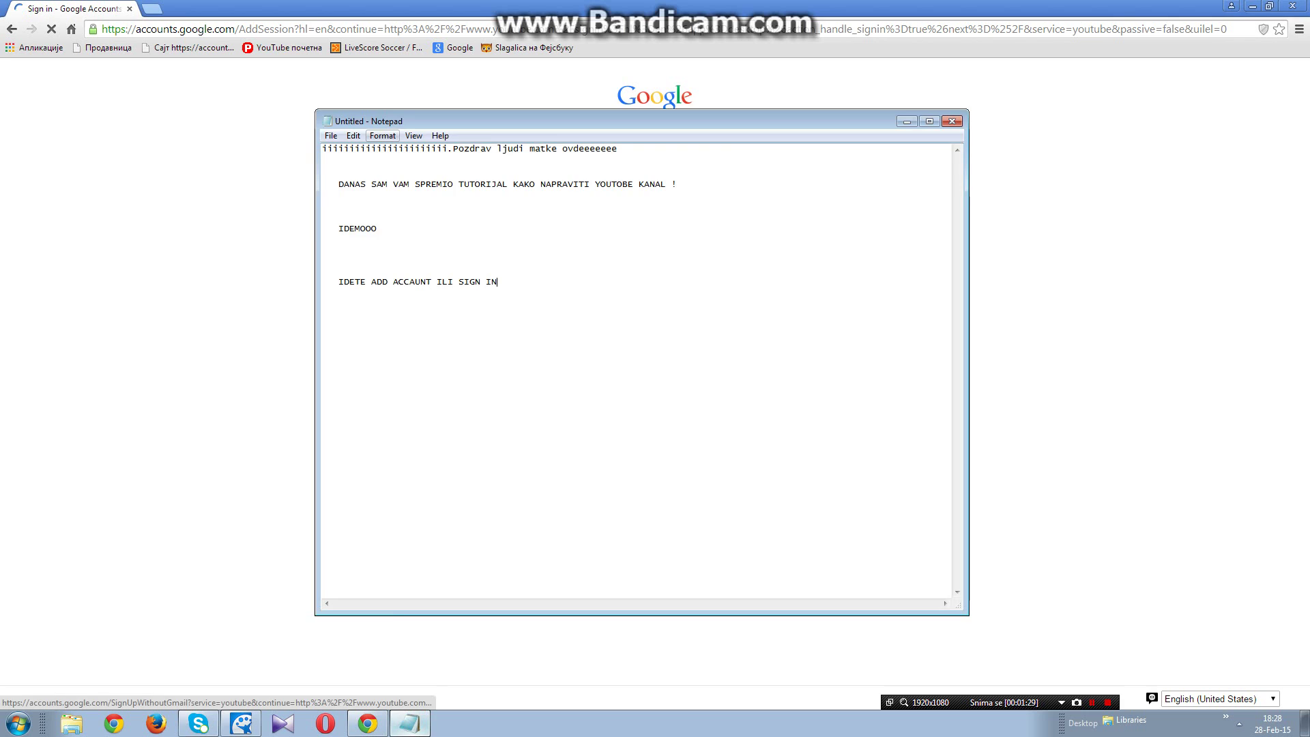
drag(554, 120, 1157, 164)
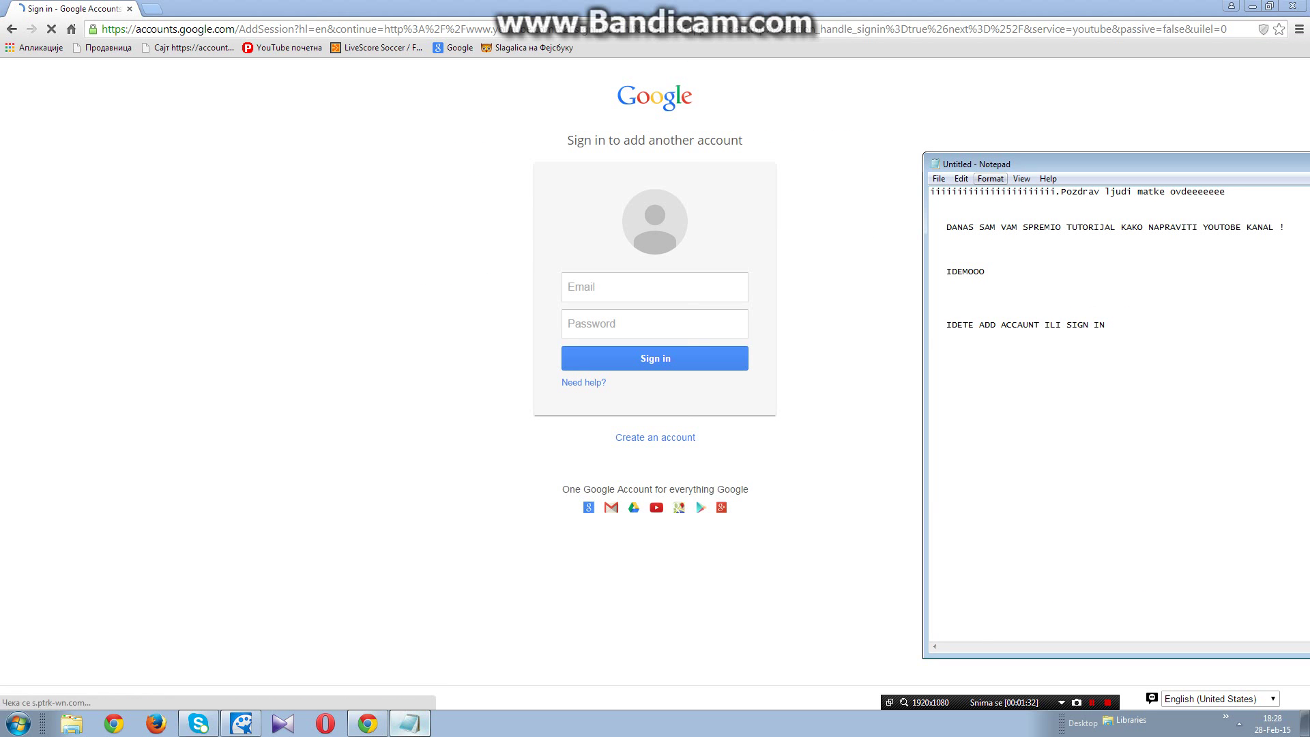
key(Return)
key(Return)
key(Return)
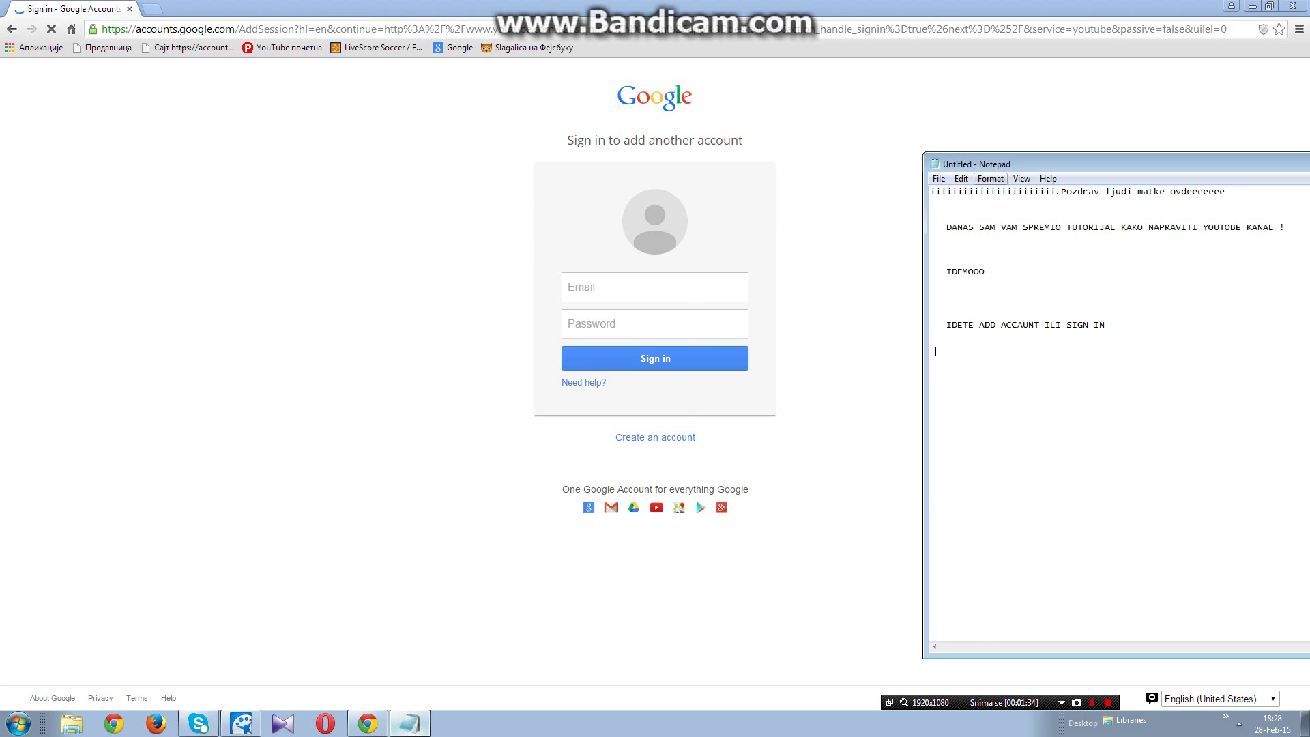
text(AKO NEMATE GMAIL IDETE CREATE AN ACC)
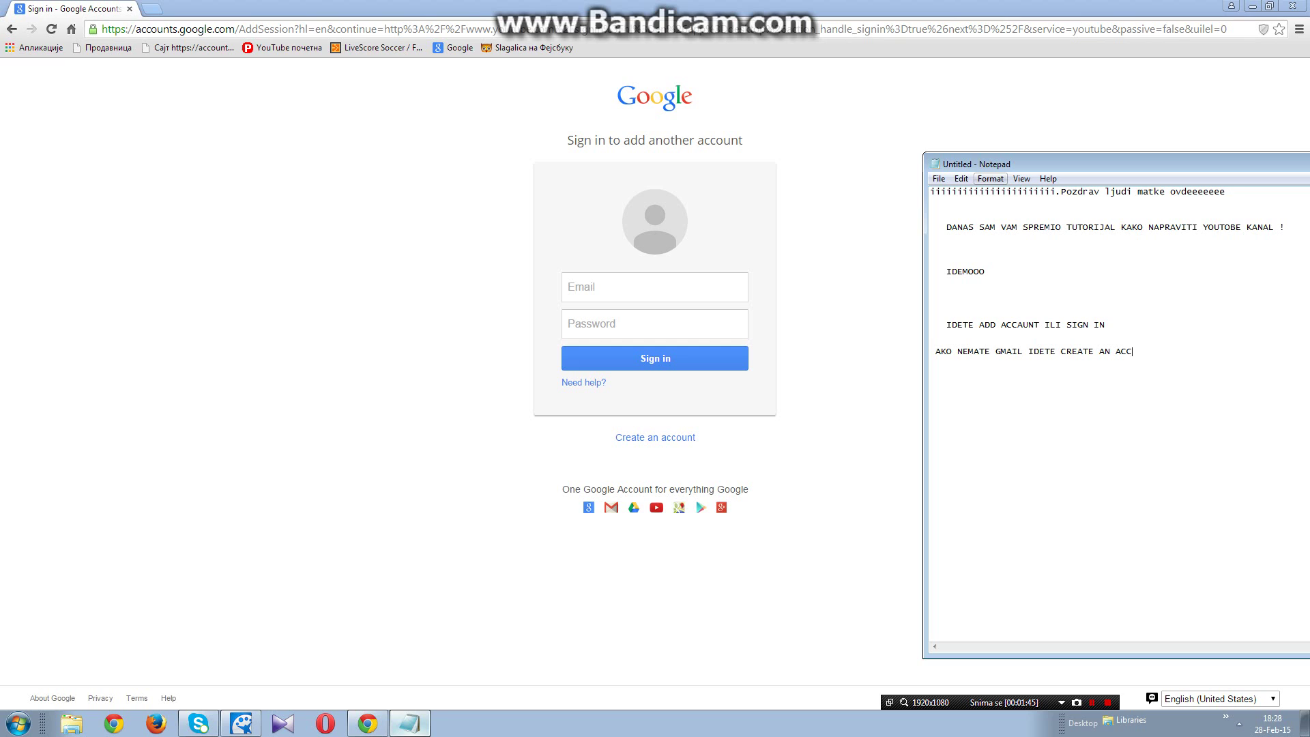
text(OUNT)
click(651, 428)
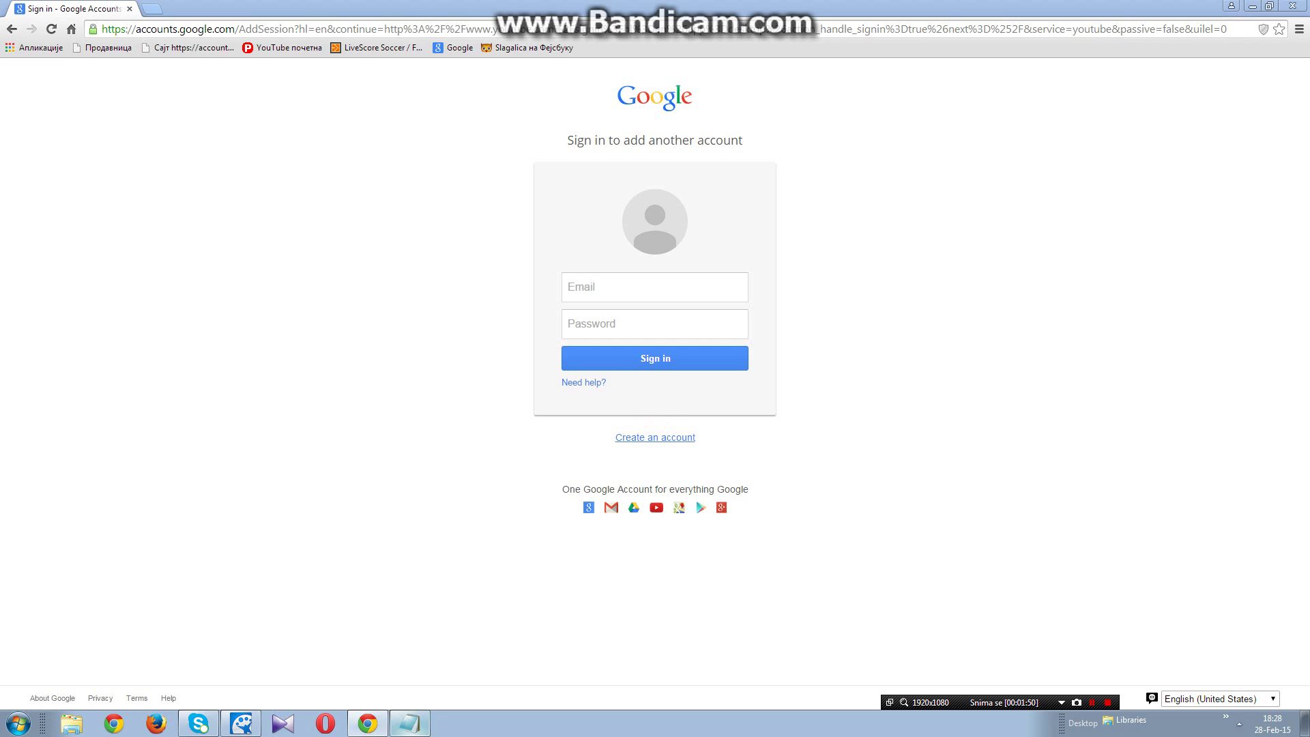
Step: Open the Create account page, then add the note 'KUCATE NAME I LAST NAME' in Notepad
click(656, 437)
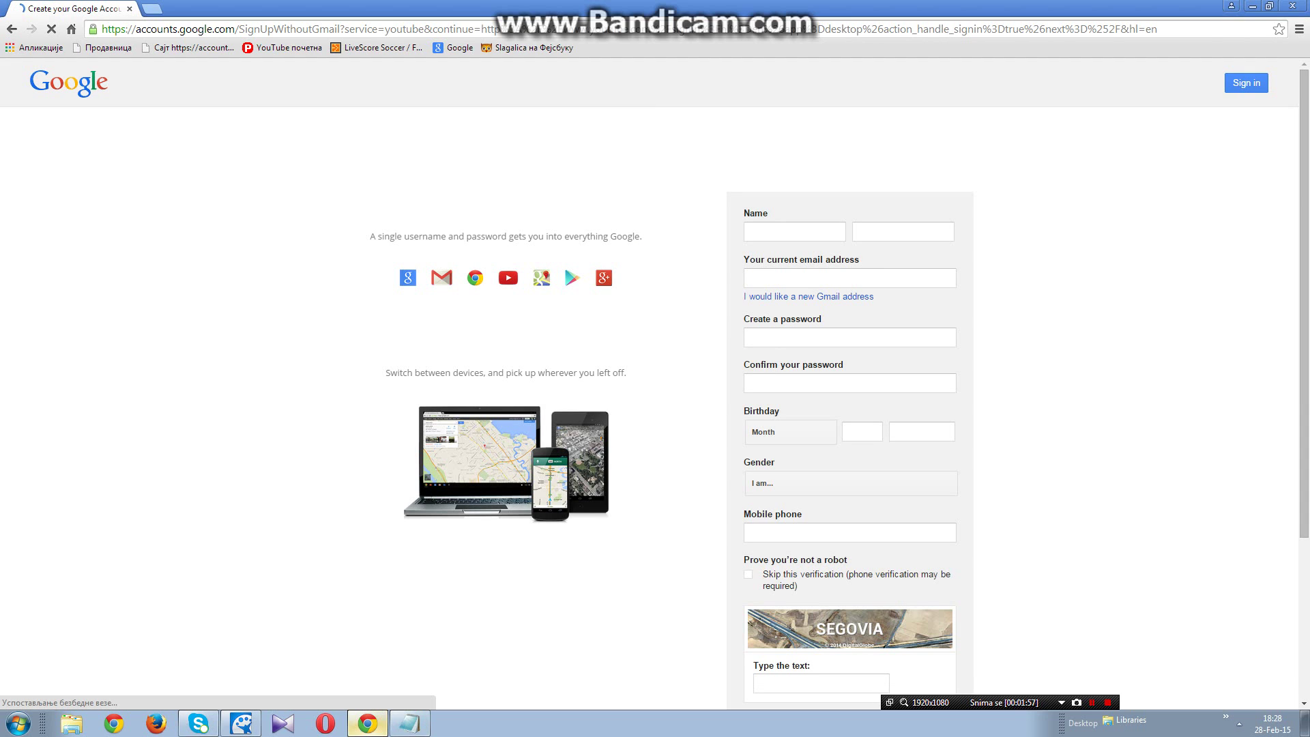
key(alt+Tab)
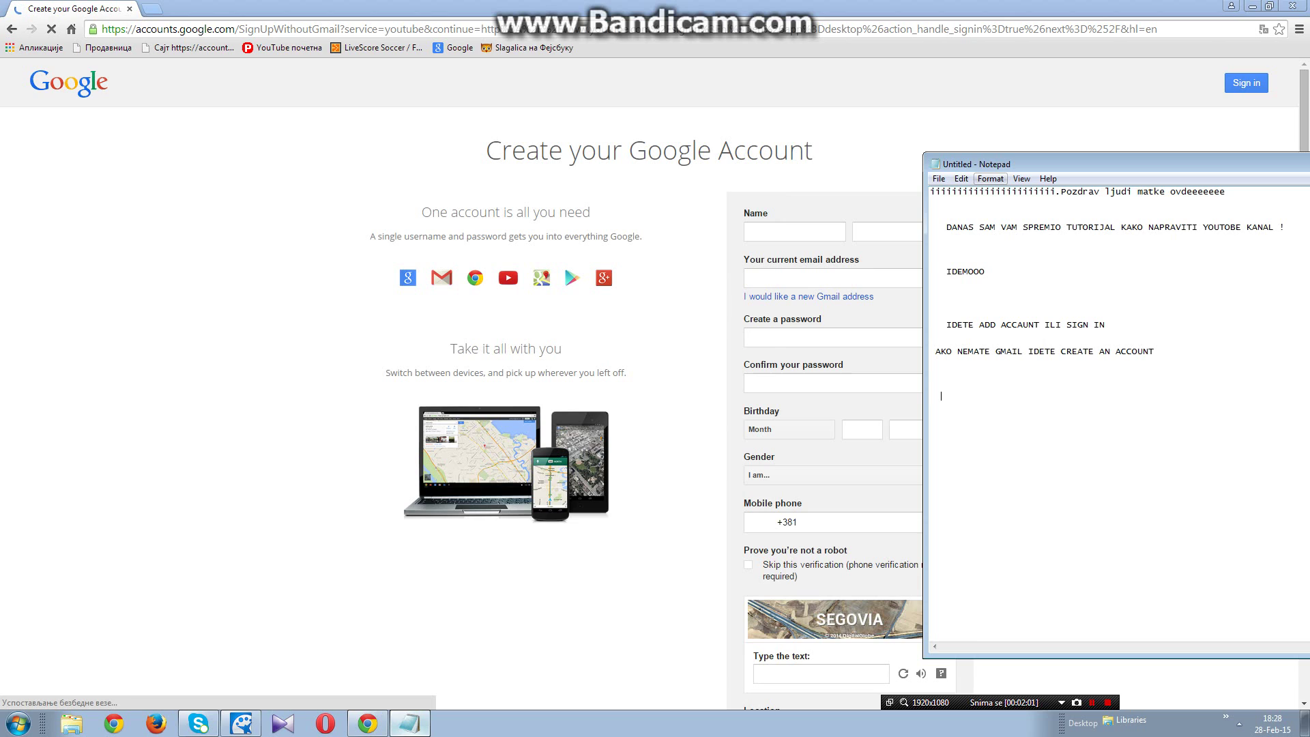
text(N)
text(KUCAT)
text(E)
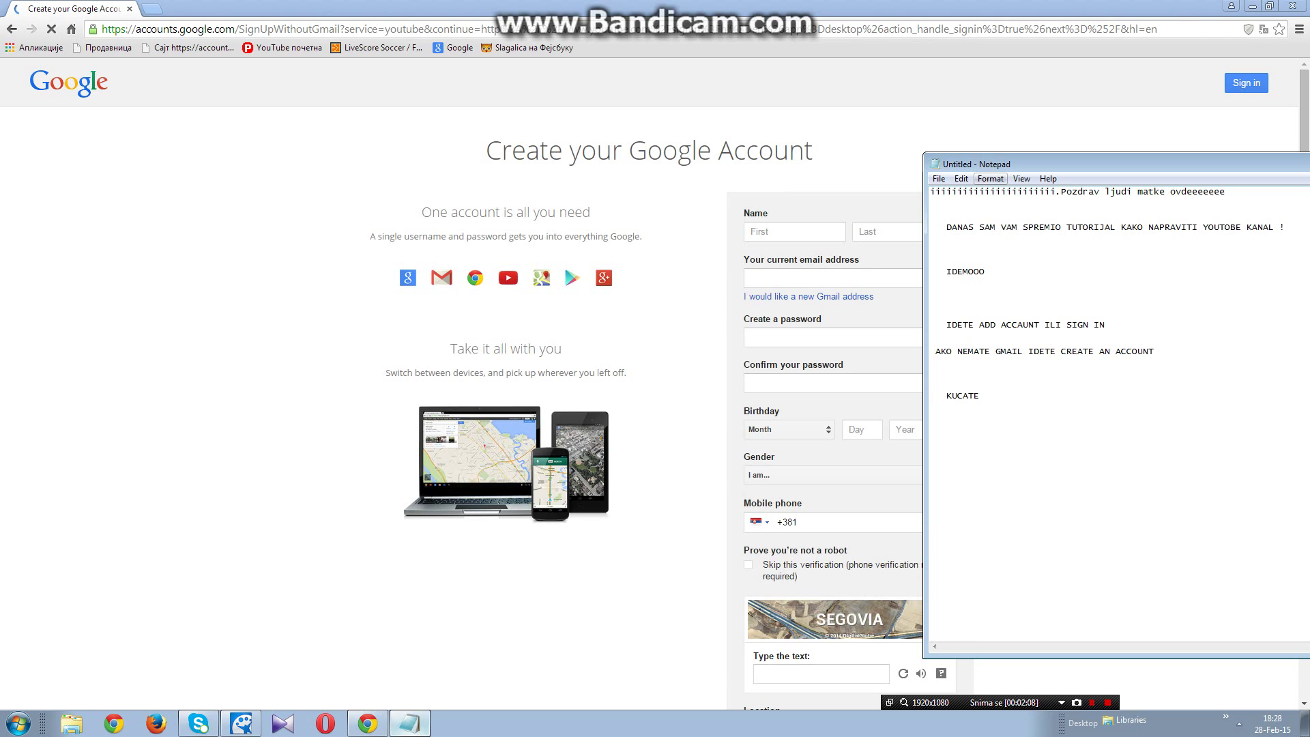
text( NAME I LAS)
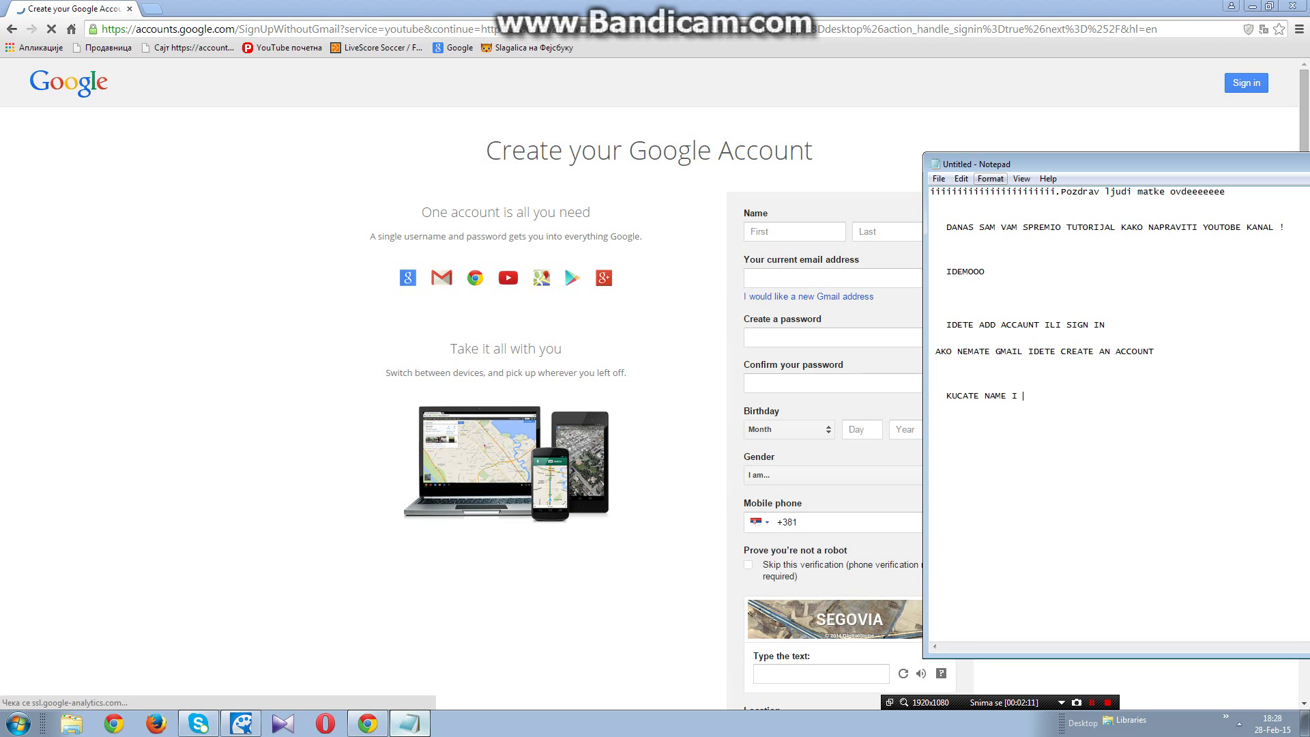
text(T NA)
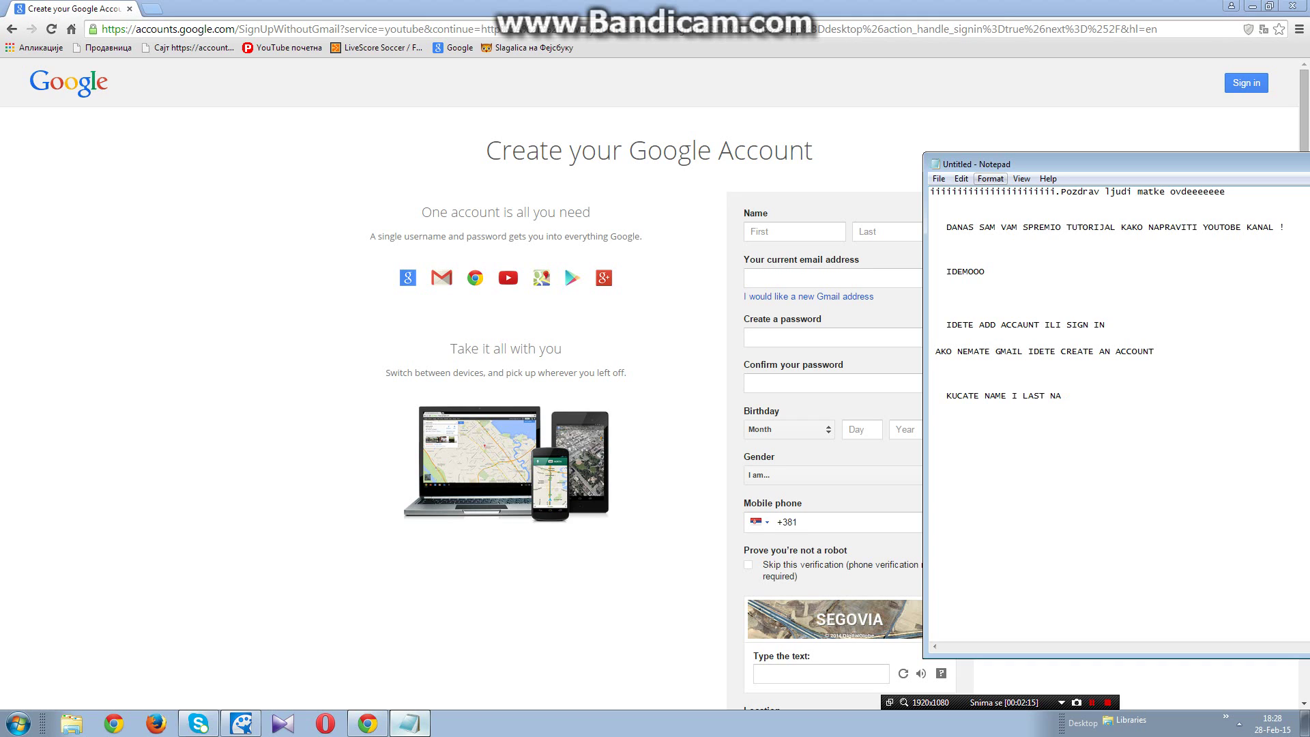
text(ME)
Step: Enter NAME as the first name and SURNAME as the last name
click(802, 232)
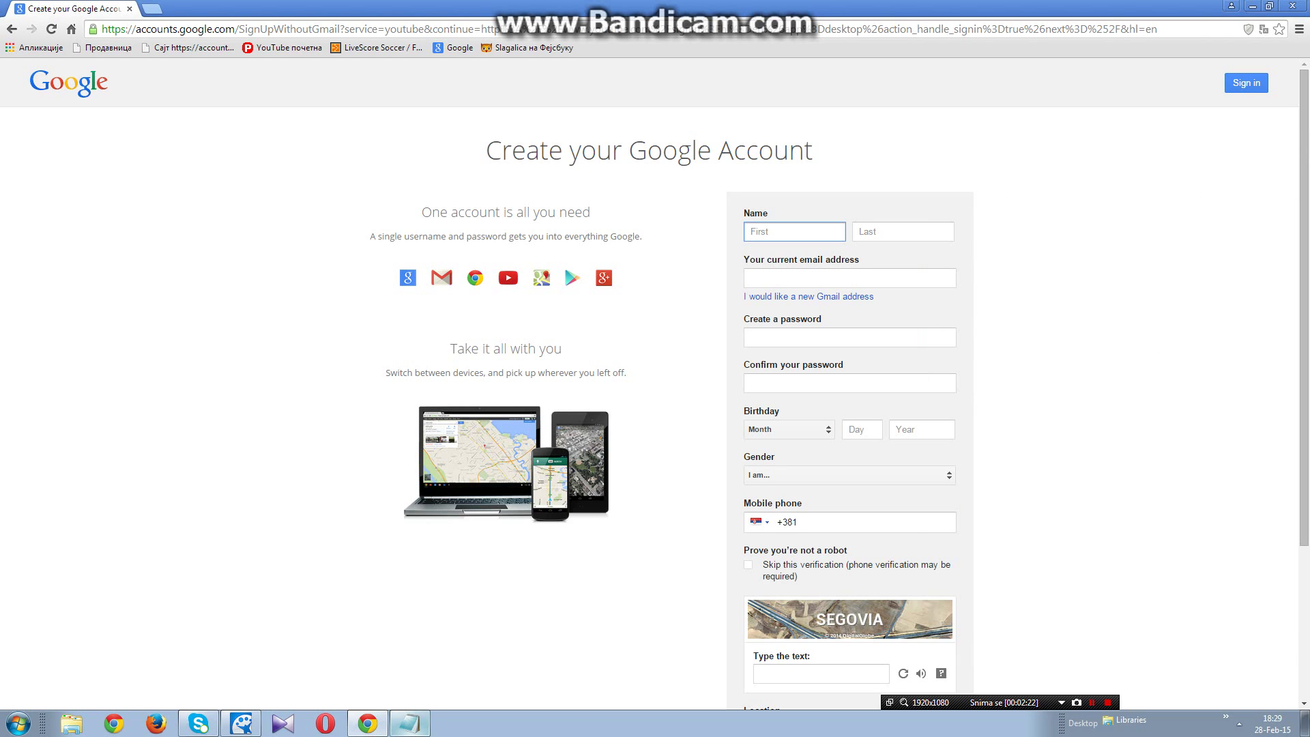
text(gLUPAV)
key(BackSpace)
key(BackSpace)
key(BackSpace)
key(BackSpace)
key(BackSpace)
key(BackSpace)
text(NAME)
click(896, 229)
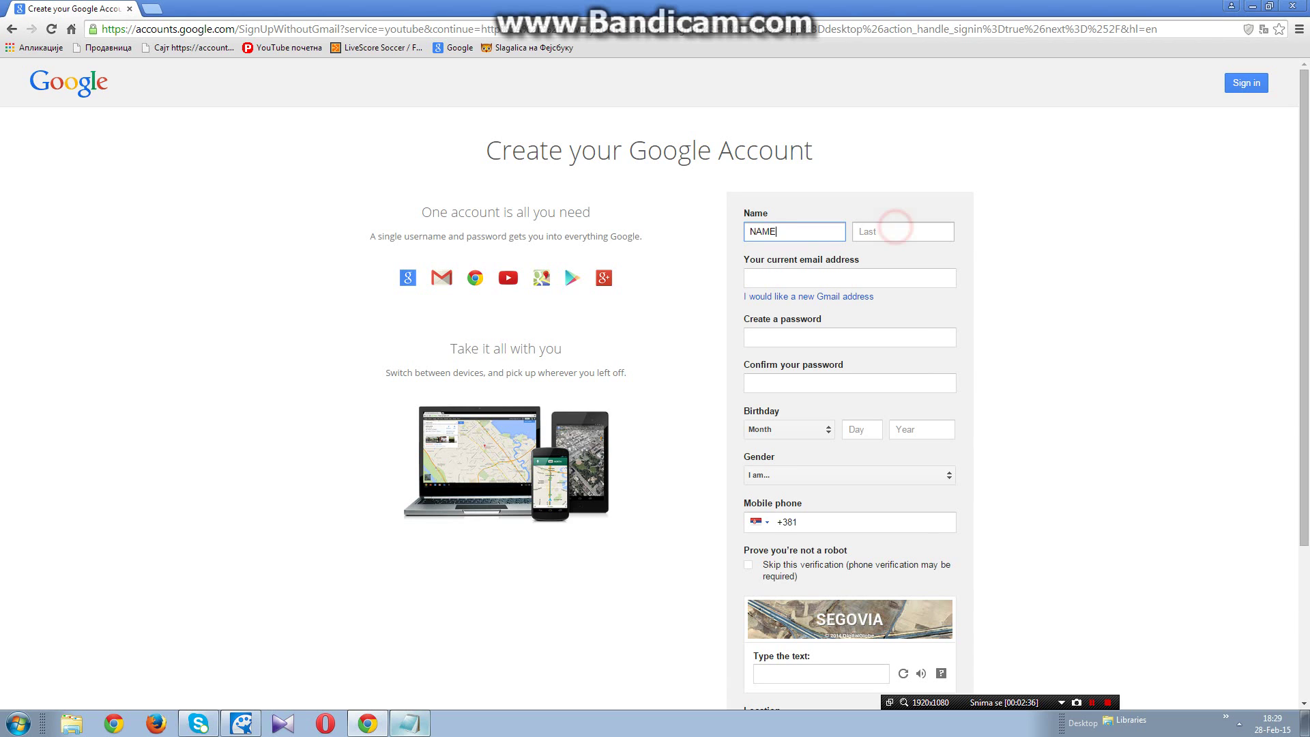
text(SURN)
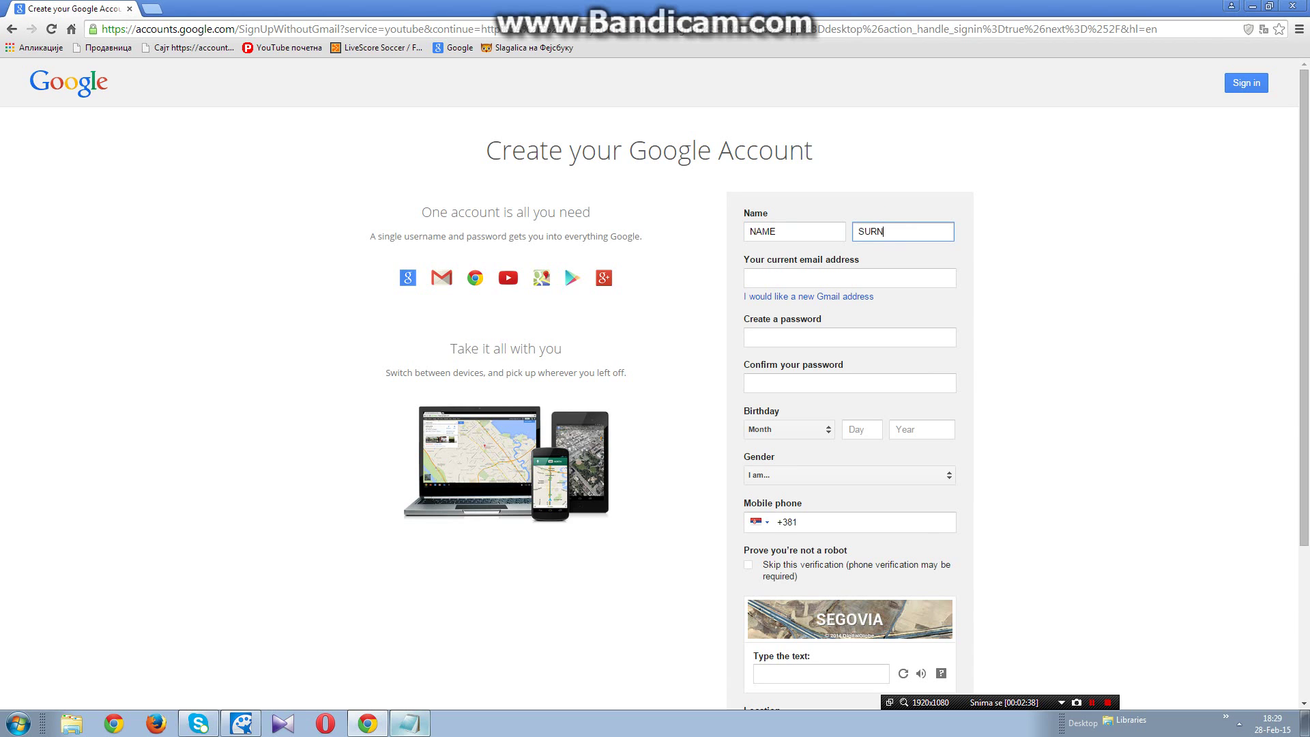
text(AME)
Step: Toggle to a new Gmail address and back to current email, then bring the notes forward
click(843, 283)
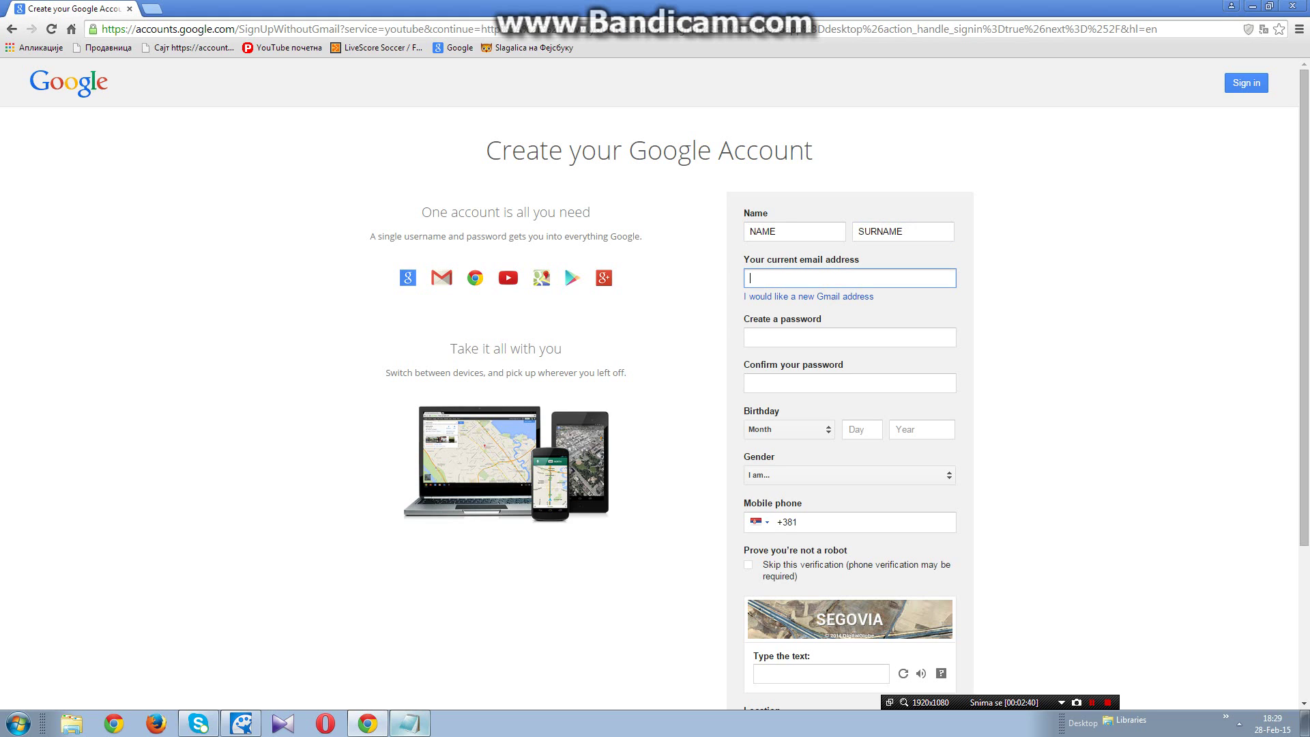
click(836, 296)
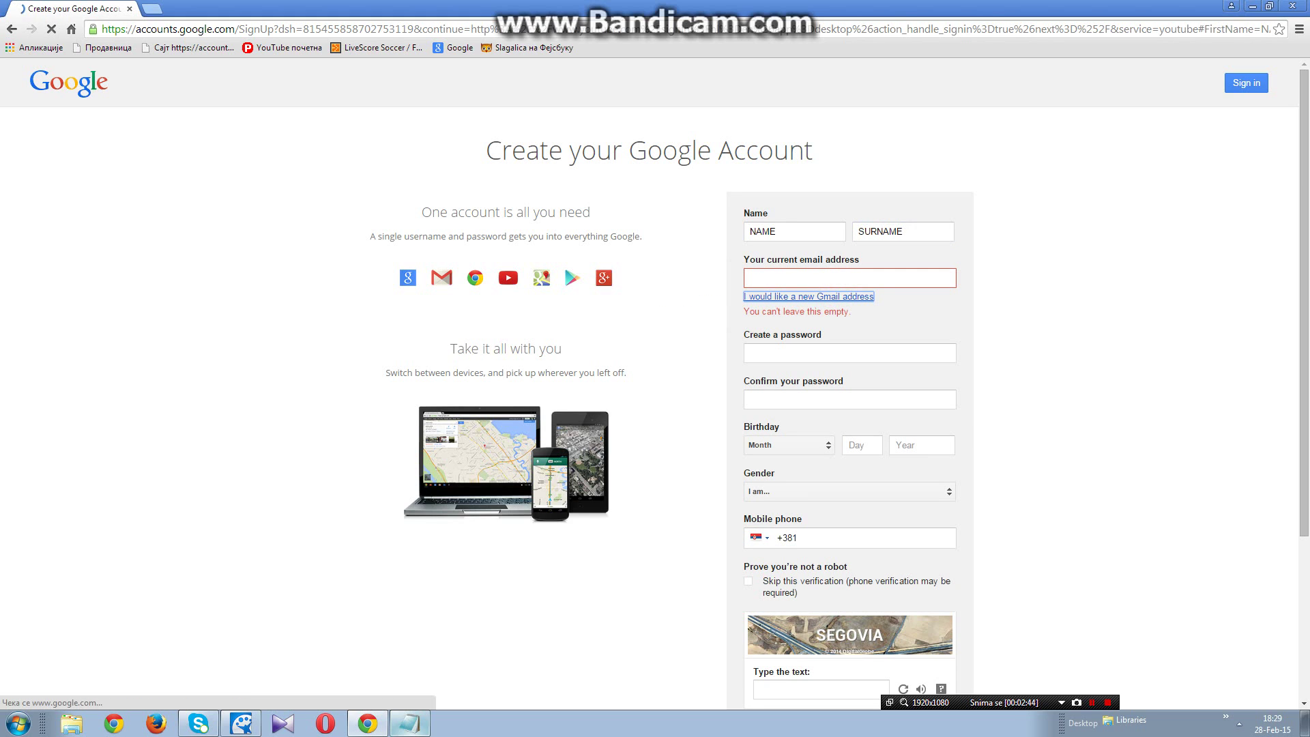
click(850, 294)
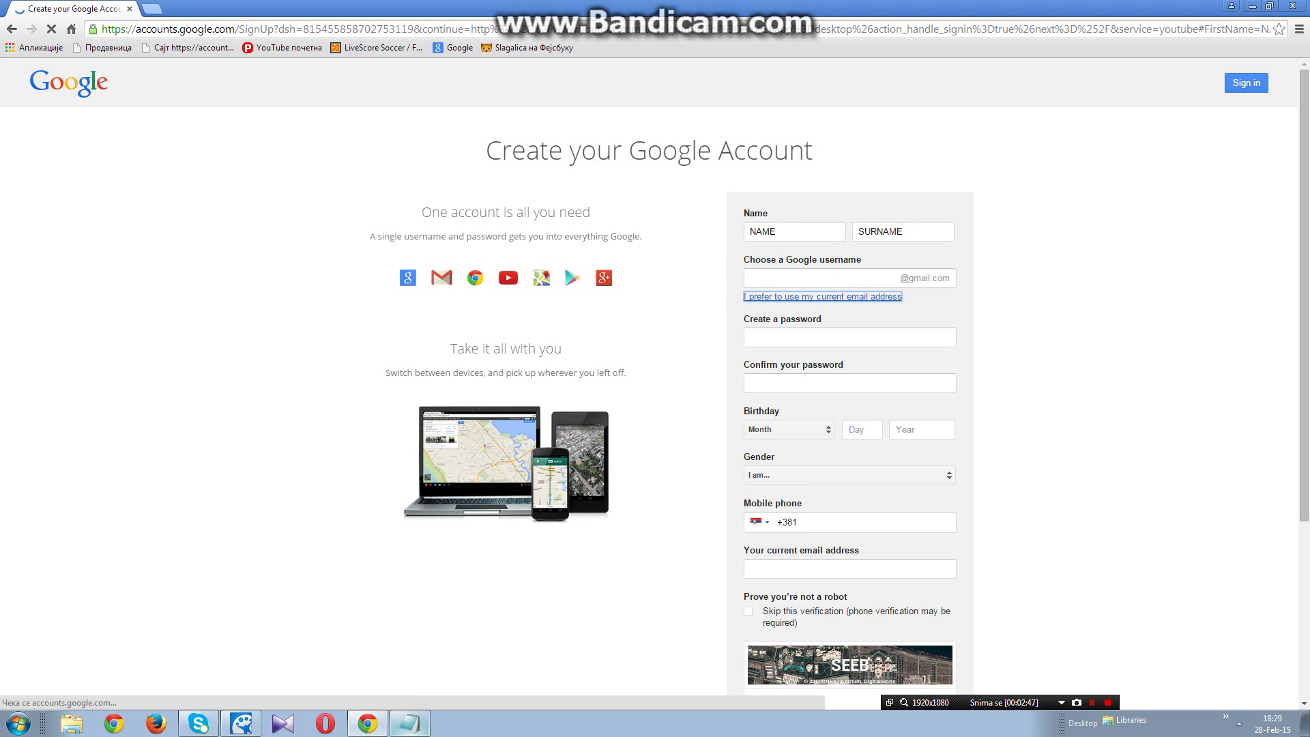
click(838, 278)
click(409, 723)
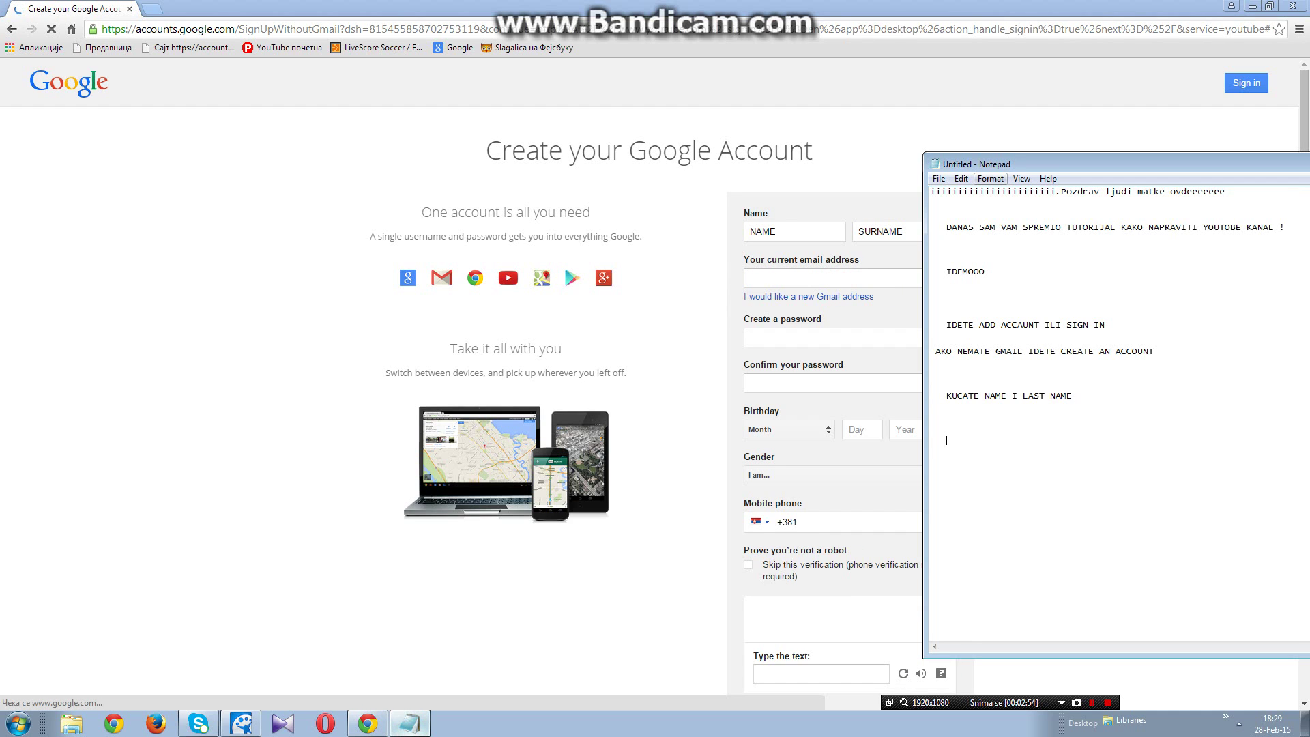
Step: Type the line 'PRAVITE SVOJ GMAIL' in Notepad, correcting typos along the way
text(PRAVITE SVOJ GMAI)
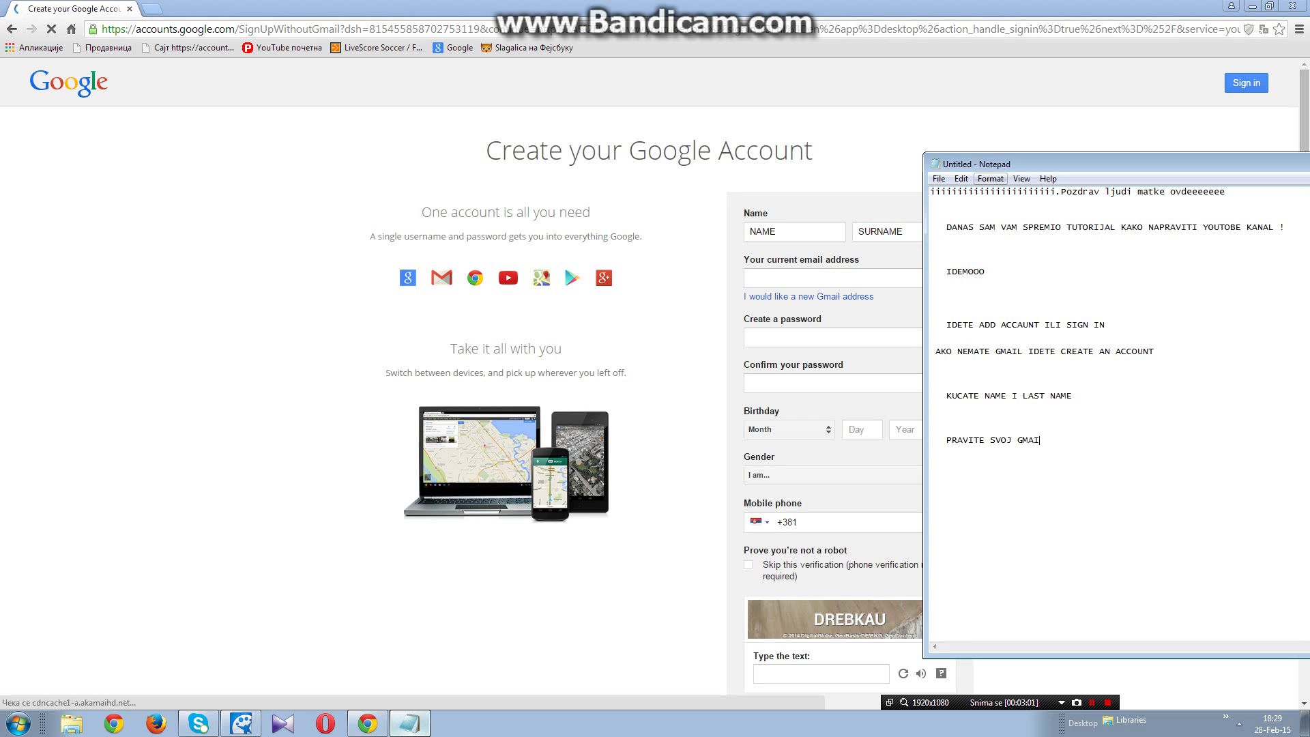
text(L)
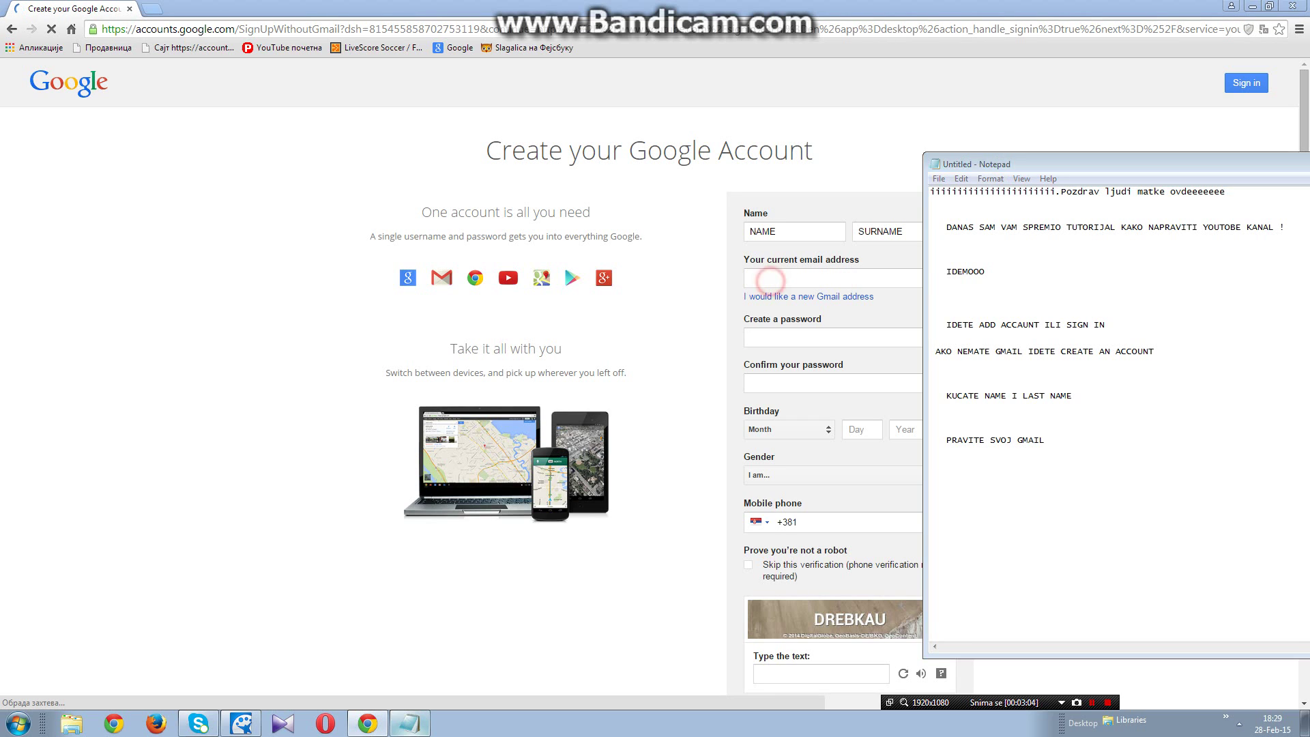
Step: Toggle the sign-up form to a new Gmail address and back to current email, focusing the email field
click(771, 278)
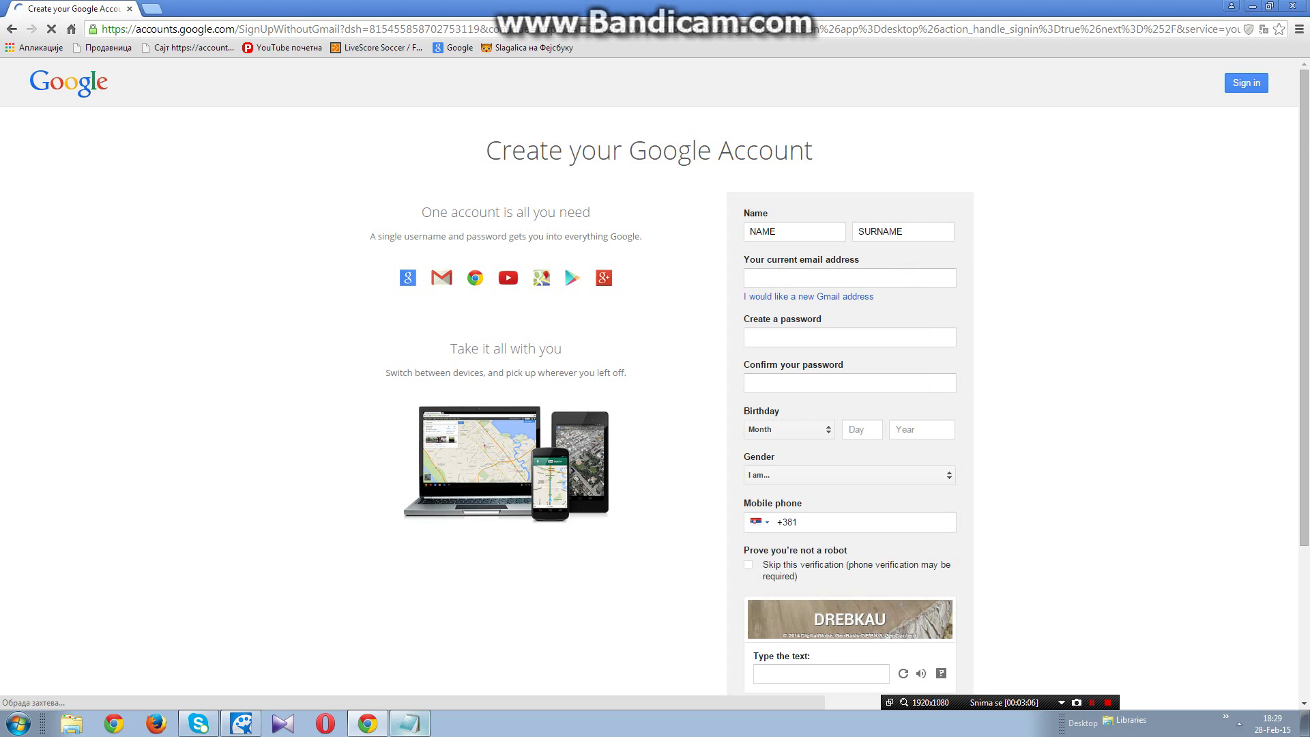
click(829, 297)
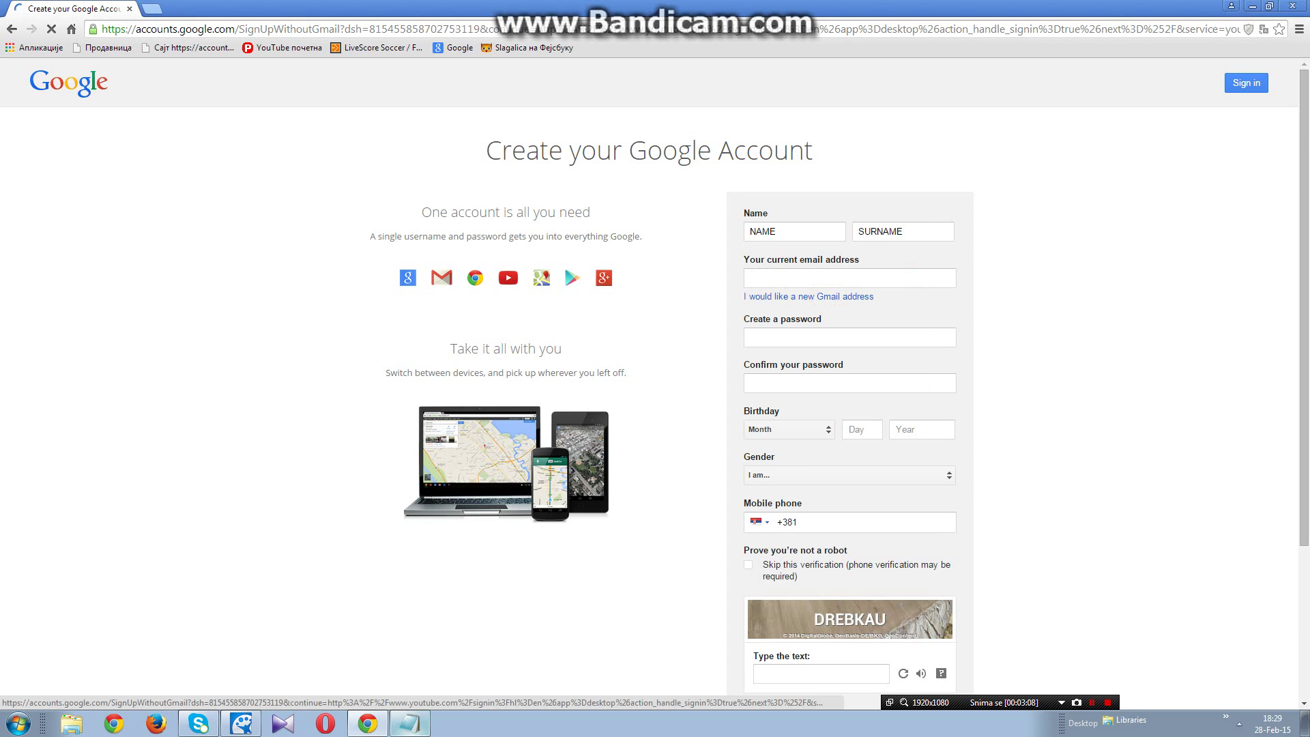
click(846, 297)
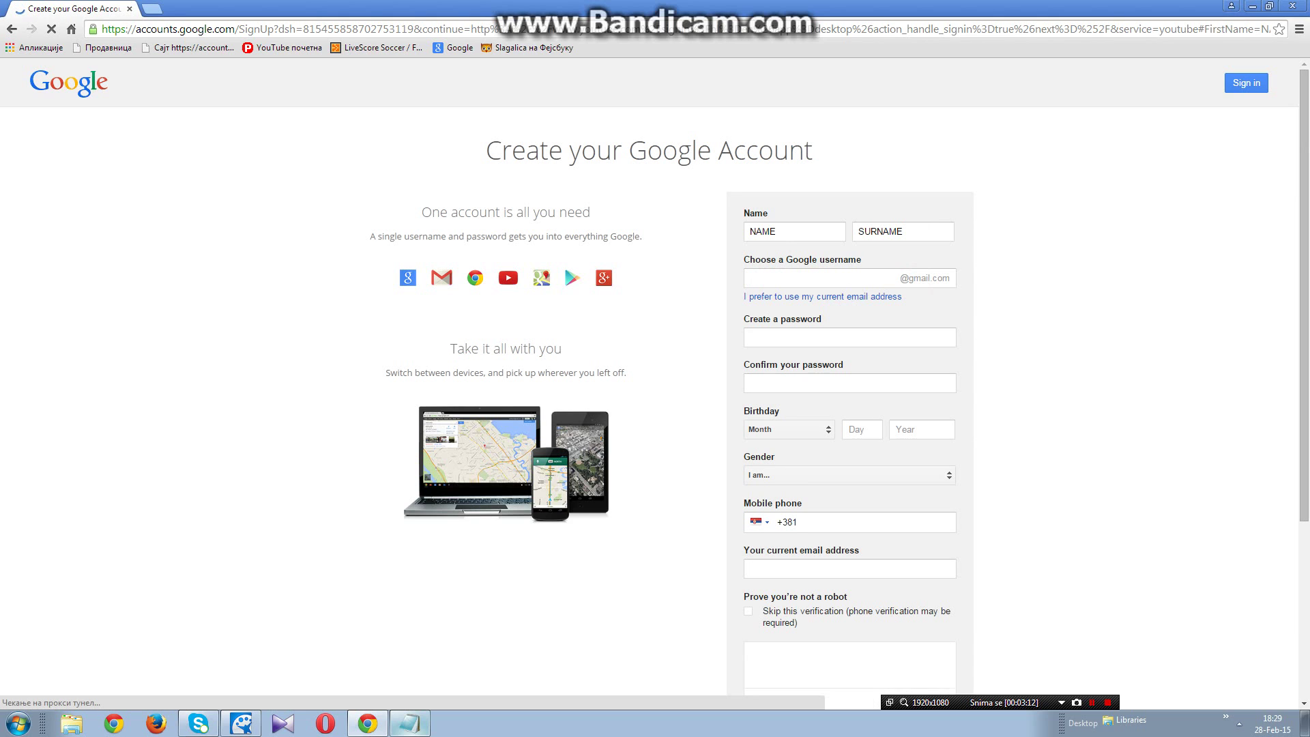
click(836, 276)
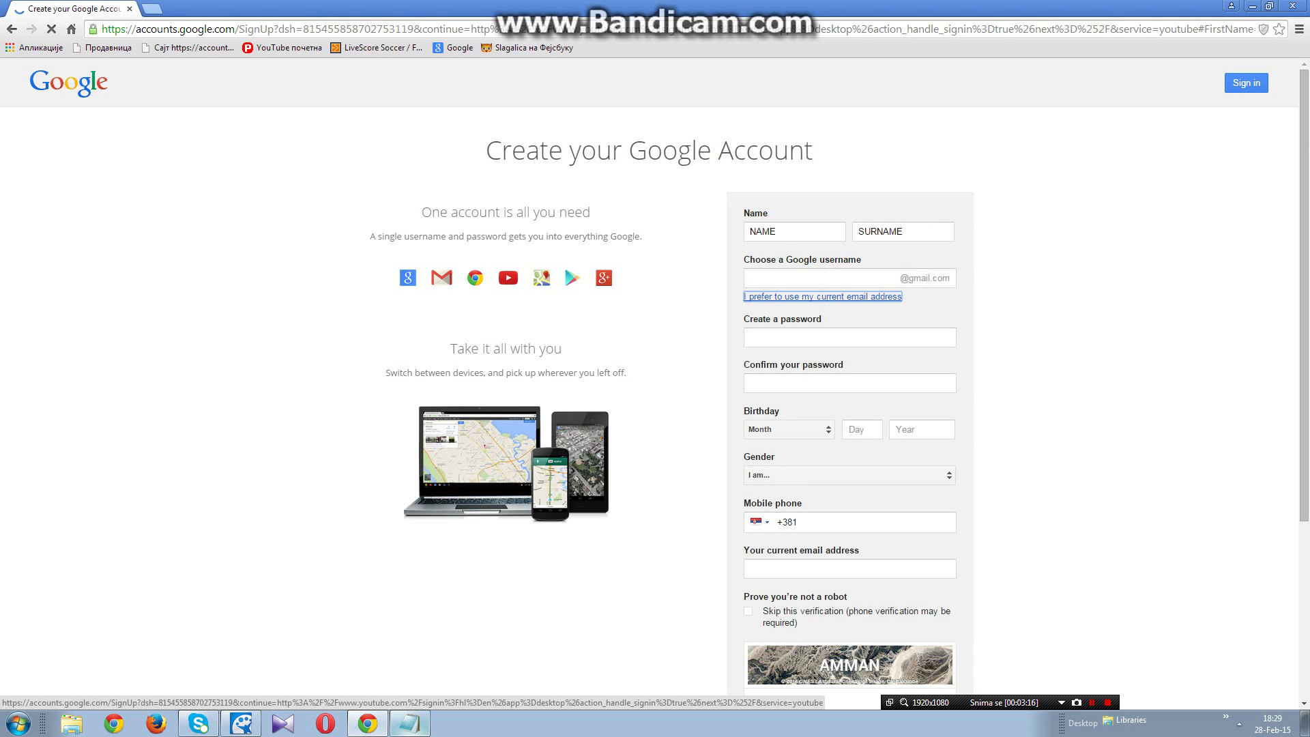
click(785, 273)
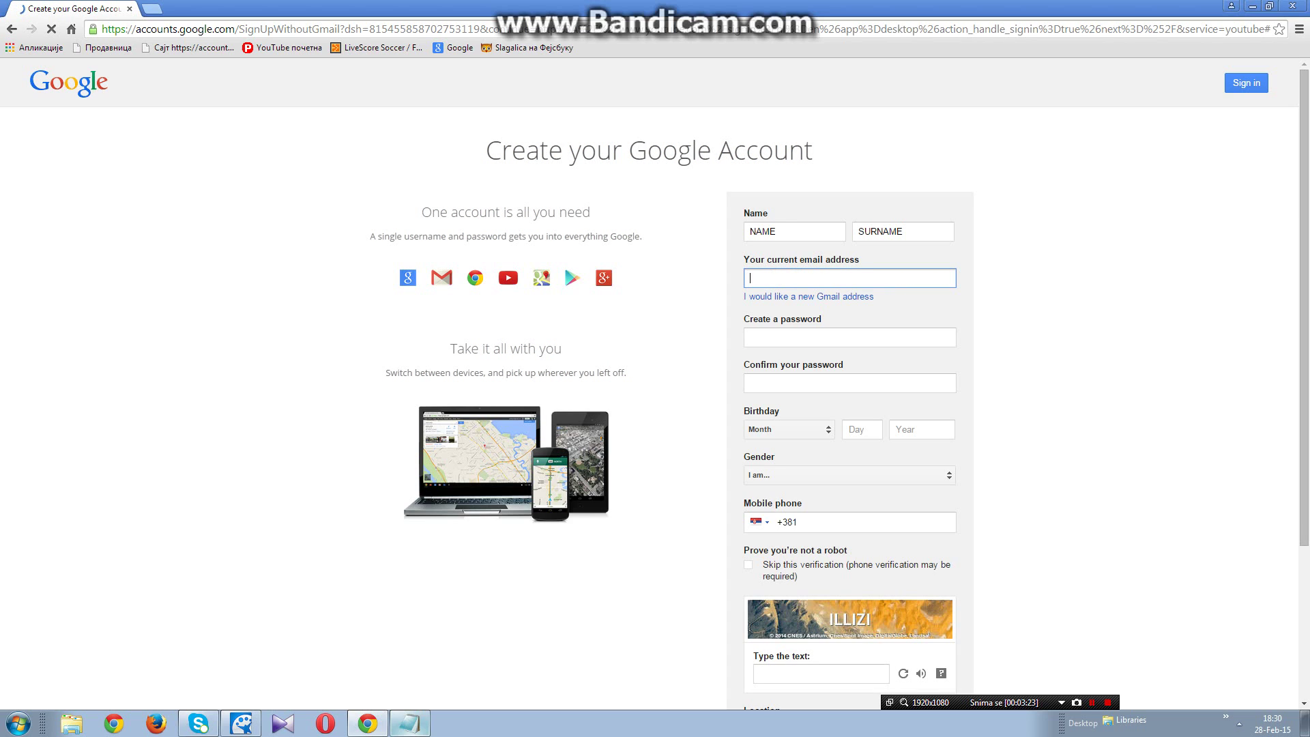
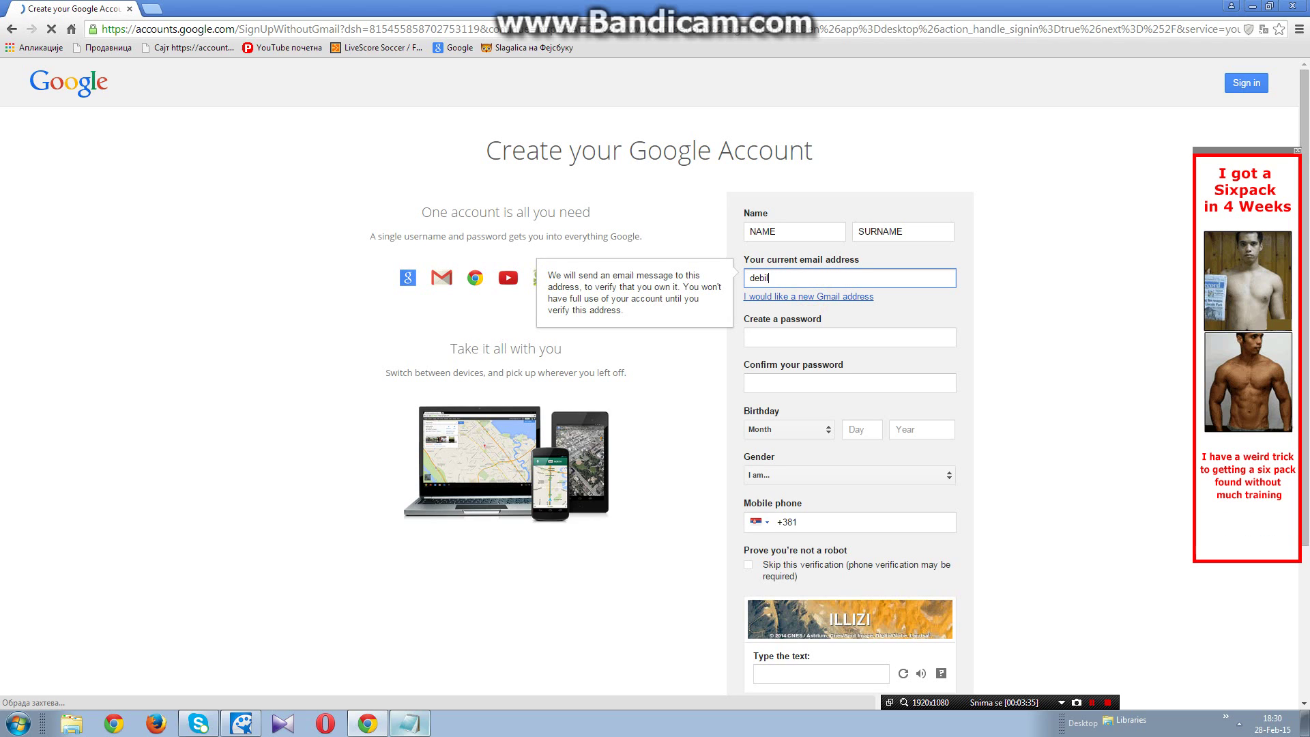
click(824, 297)
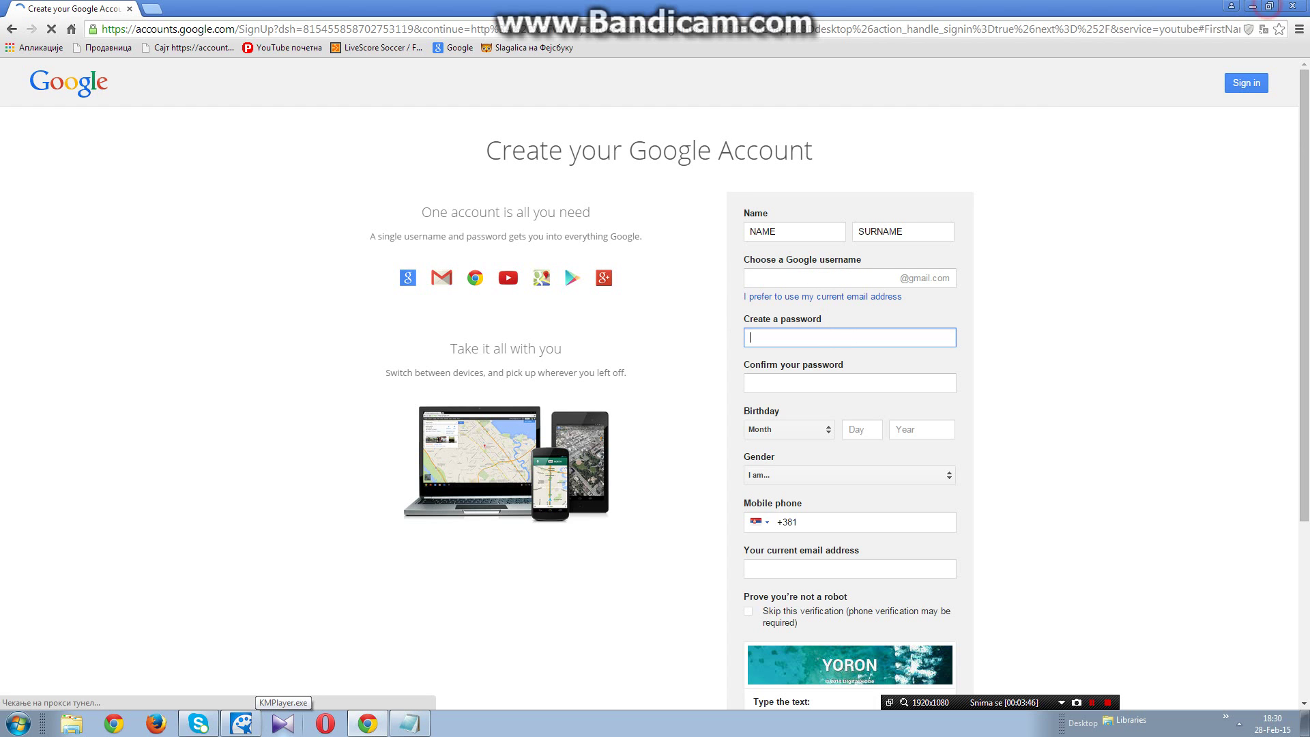
click(1269, 6)
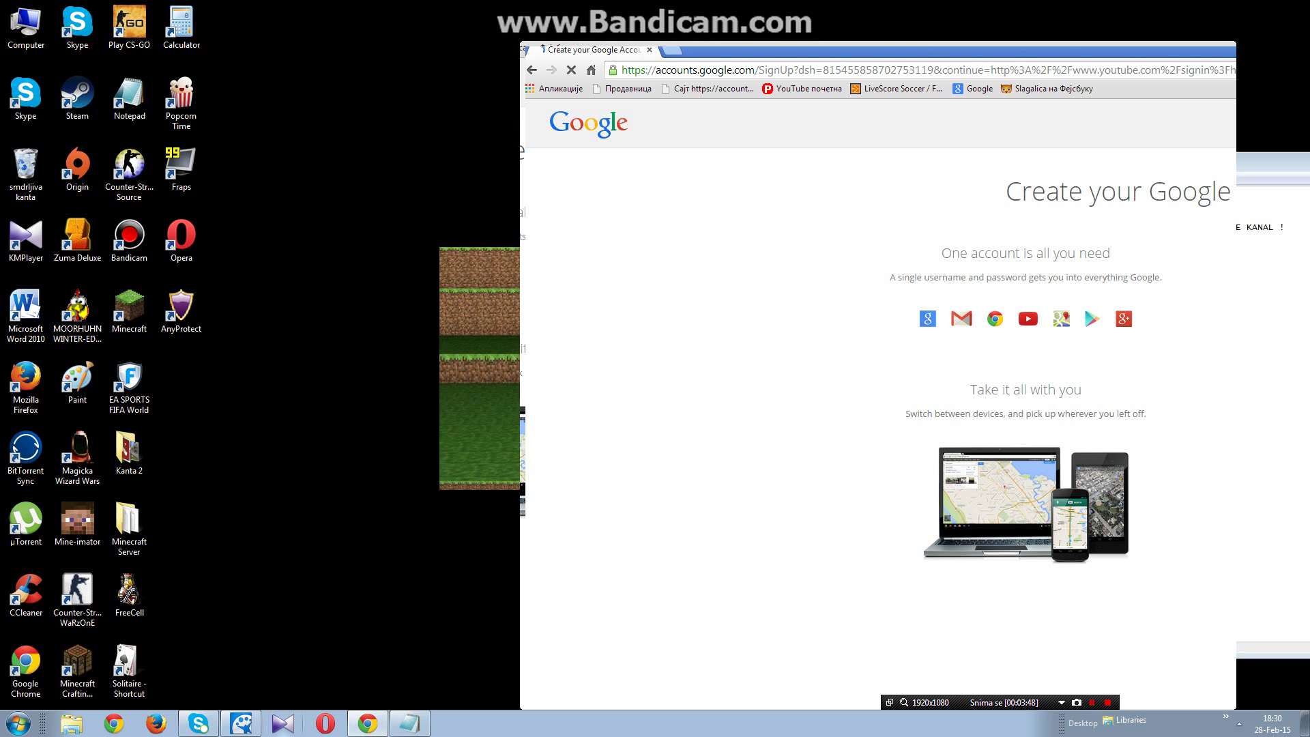
Step: Move the browser left of the notes, switch back to current email, and select the username field
drag(906, 49, 534, 64)
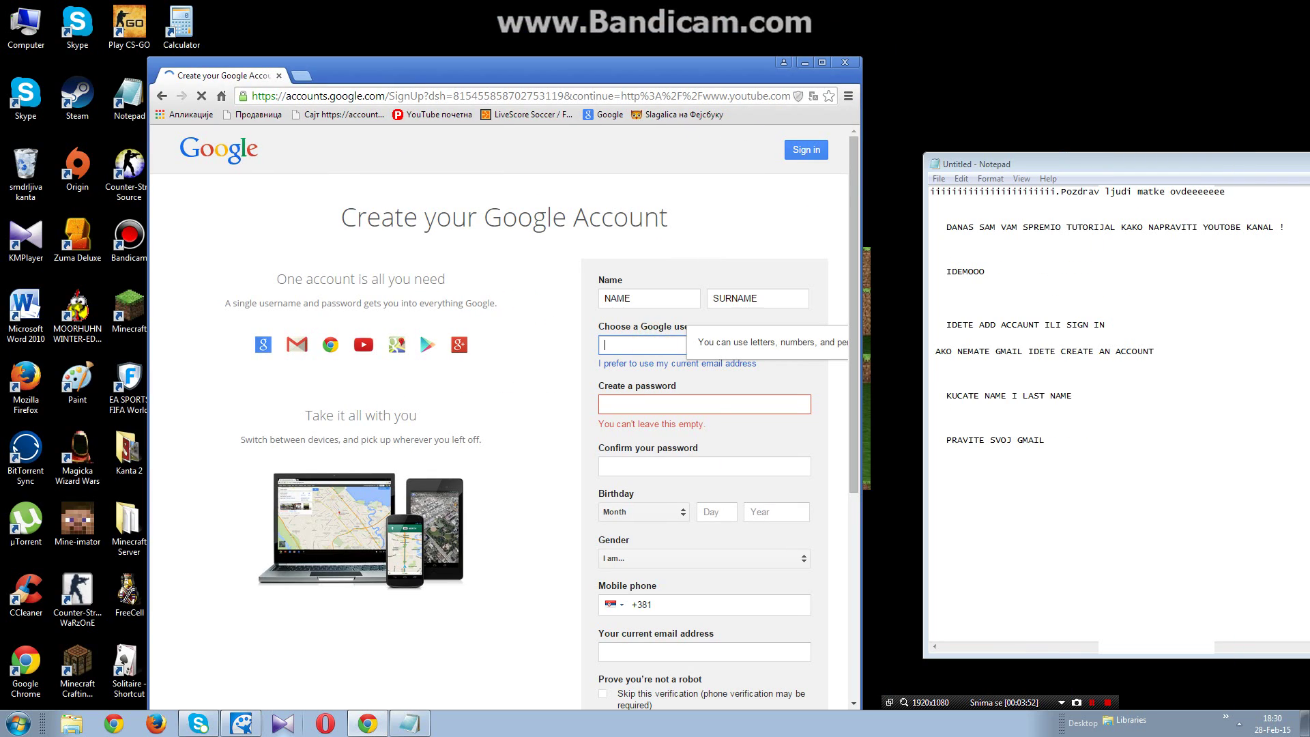
click(726, 359)
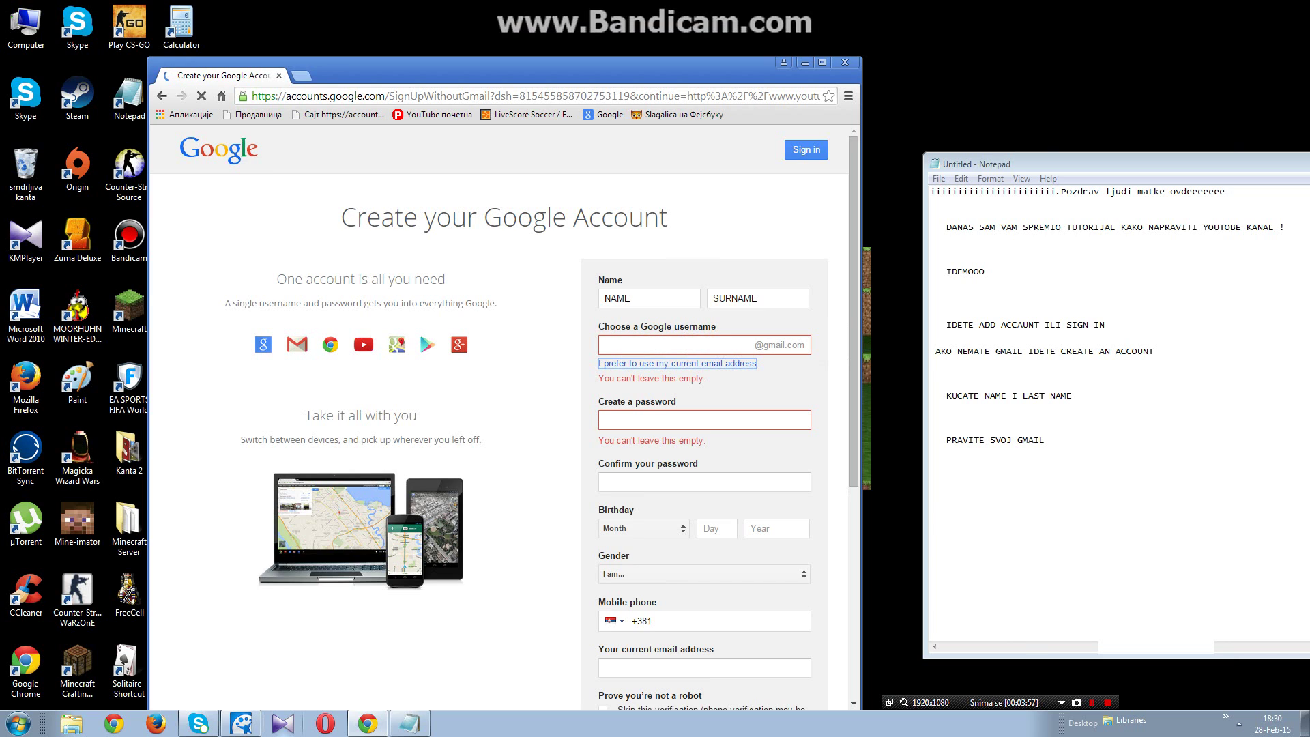
click(698, 342)
click(698, 343)
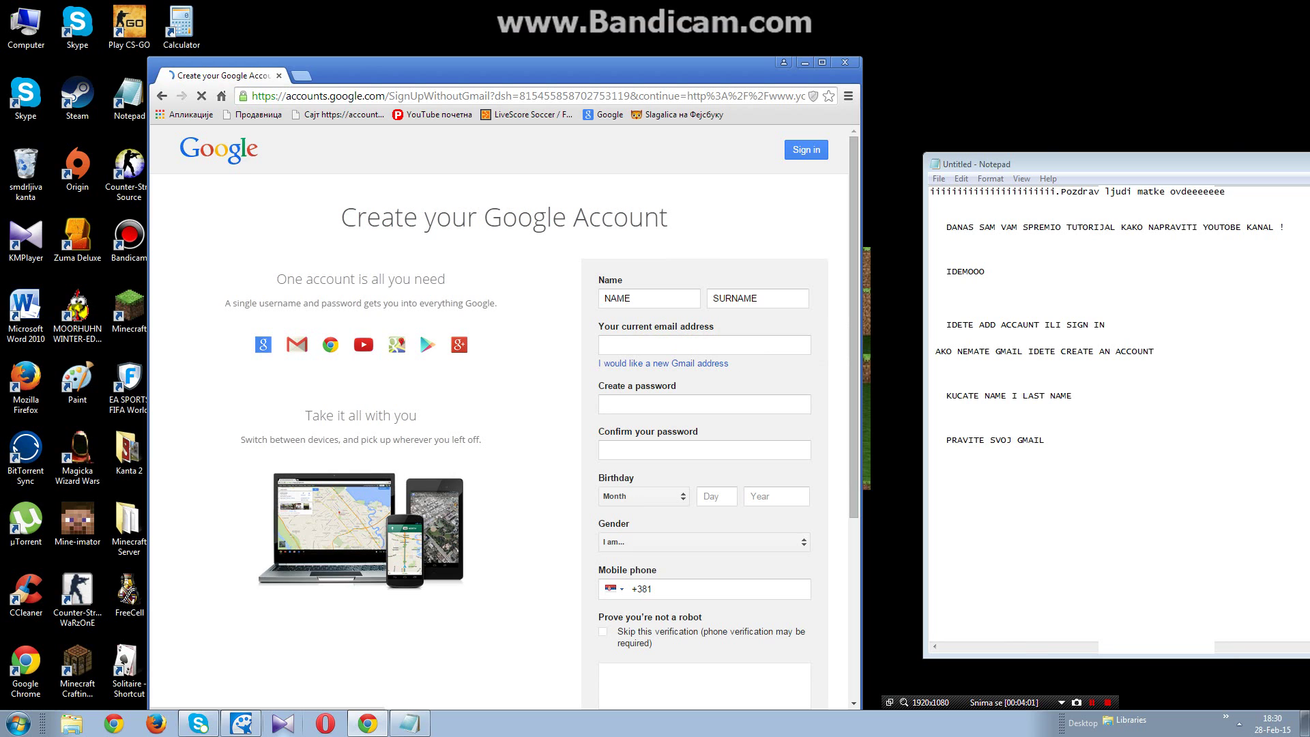
Step: Try out digit entries in the Create password and Confirm password fields
click(688, 408)
click(700, 404)
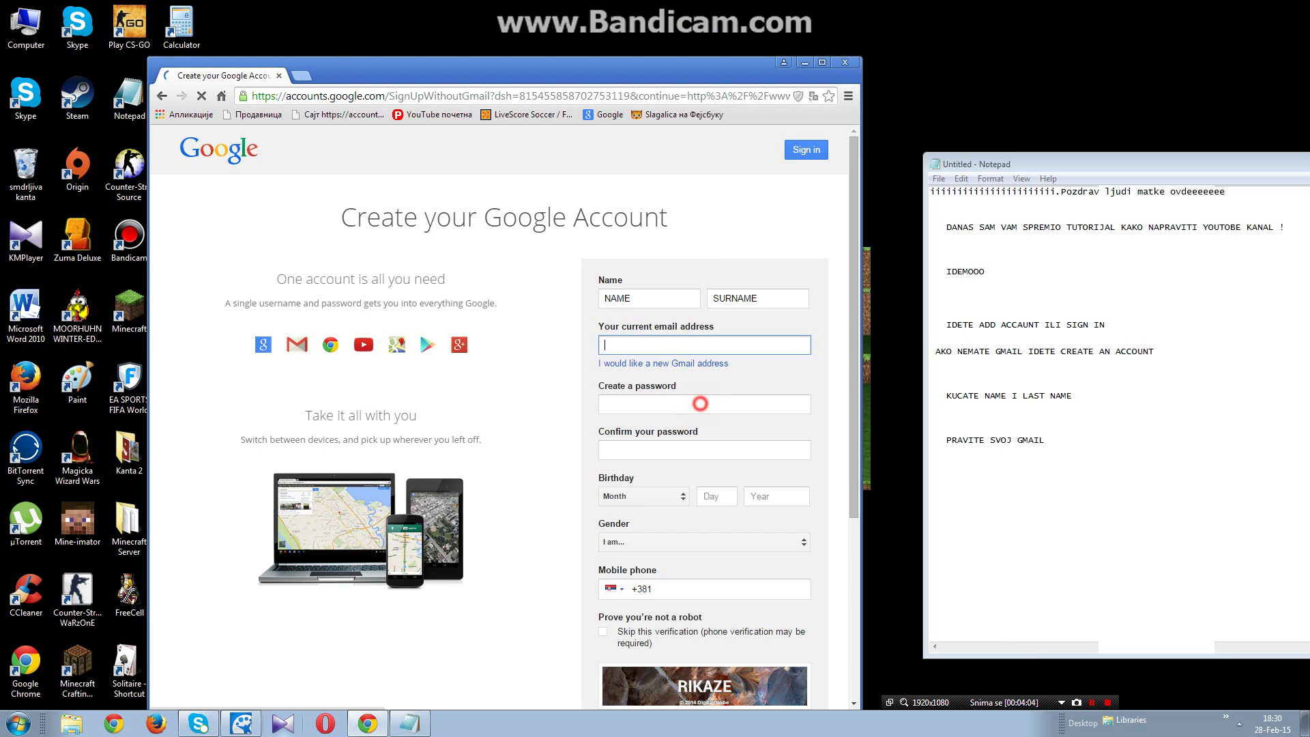
click(700, 403)
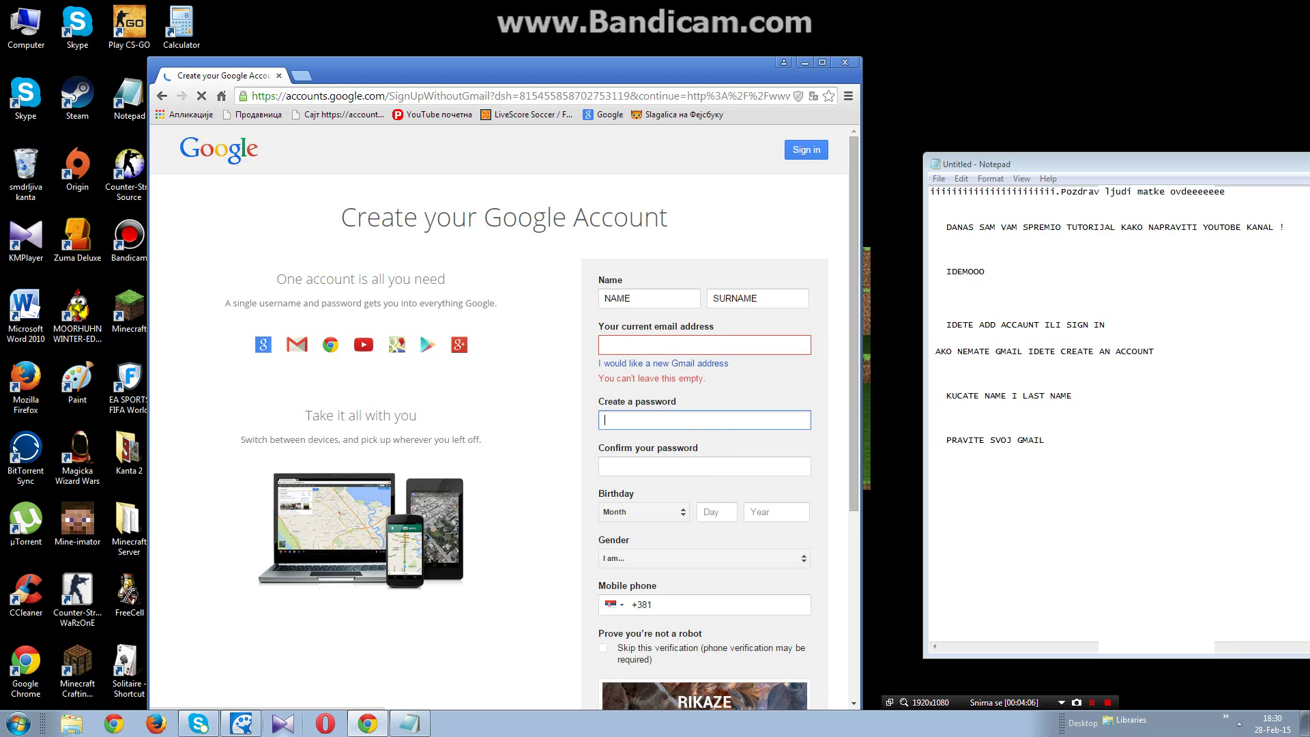
click(705, 465)
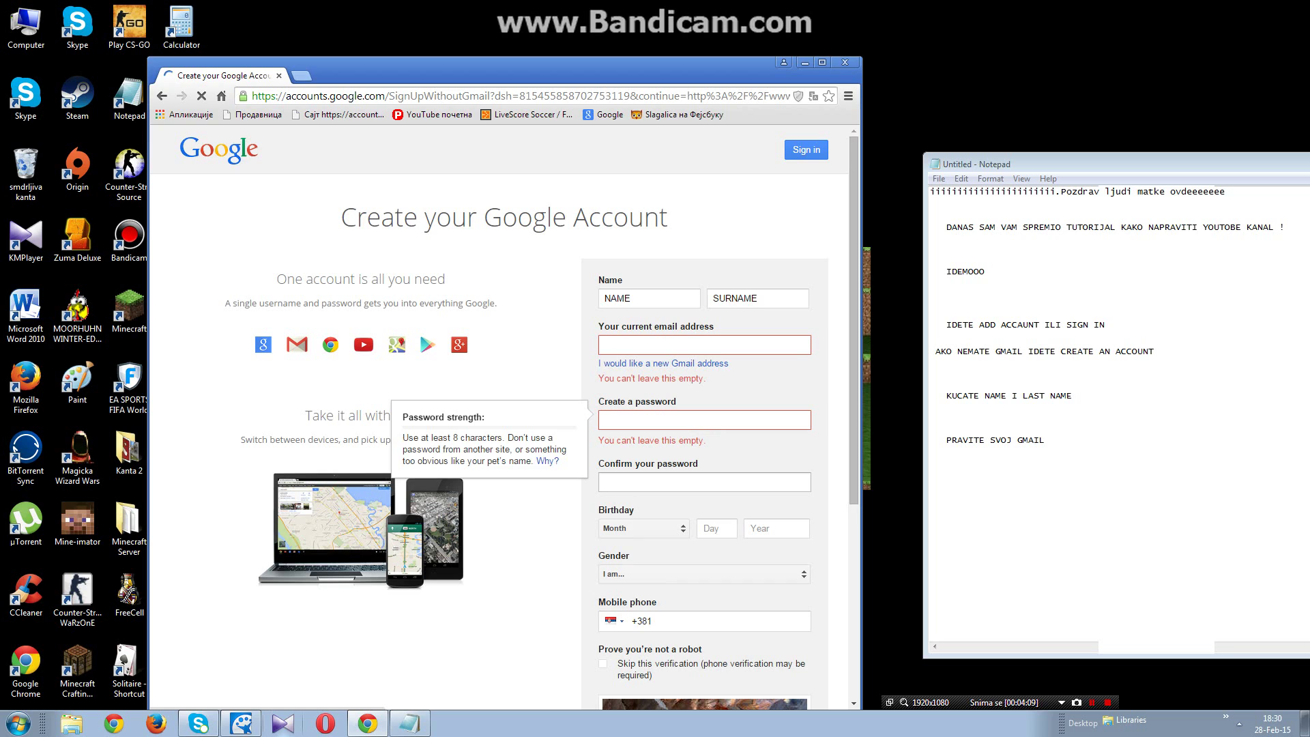
text(123)
click(695, 414)
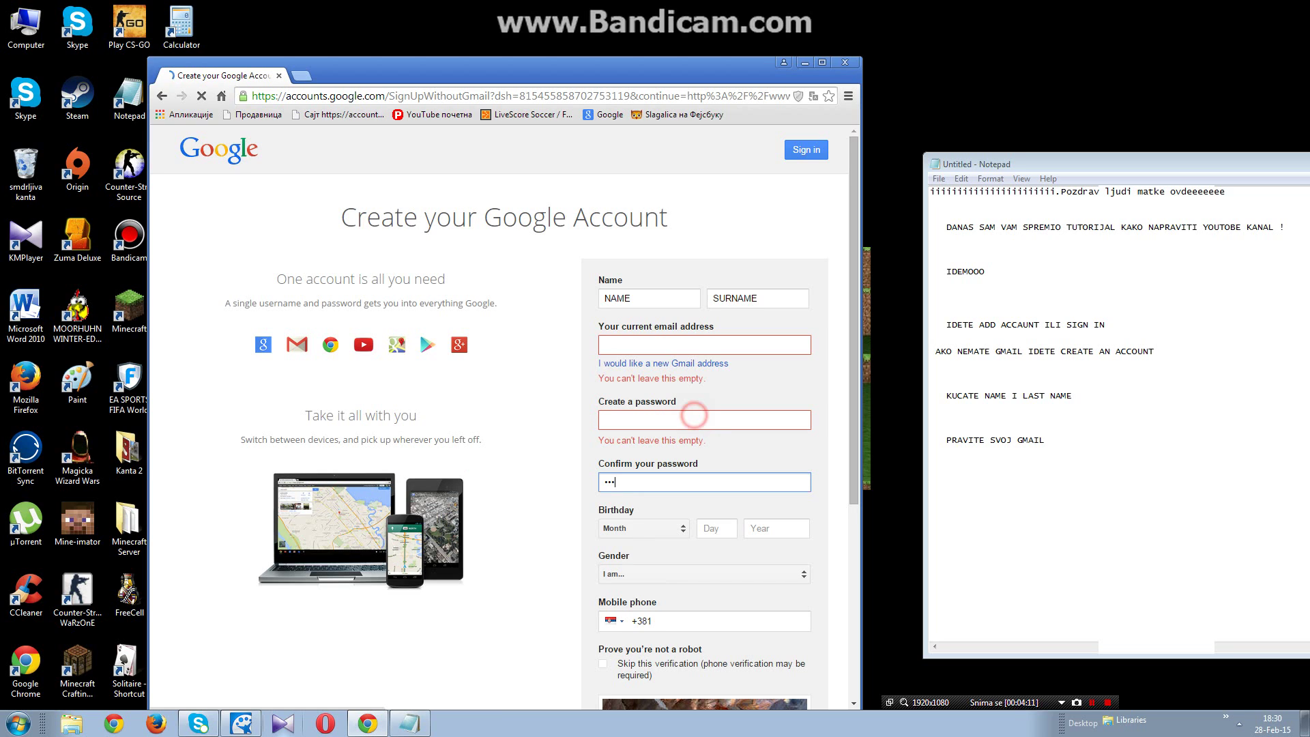
text(123)
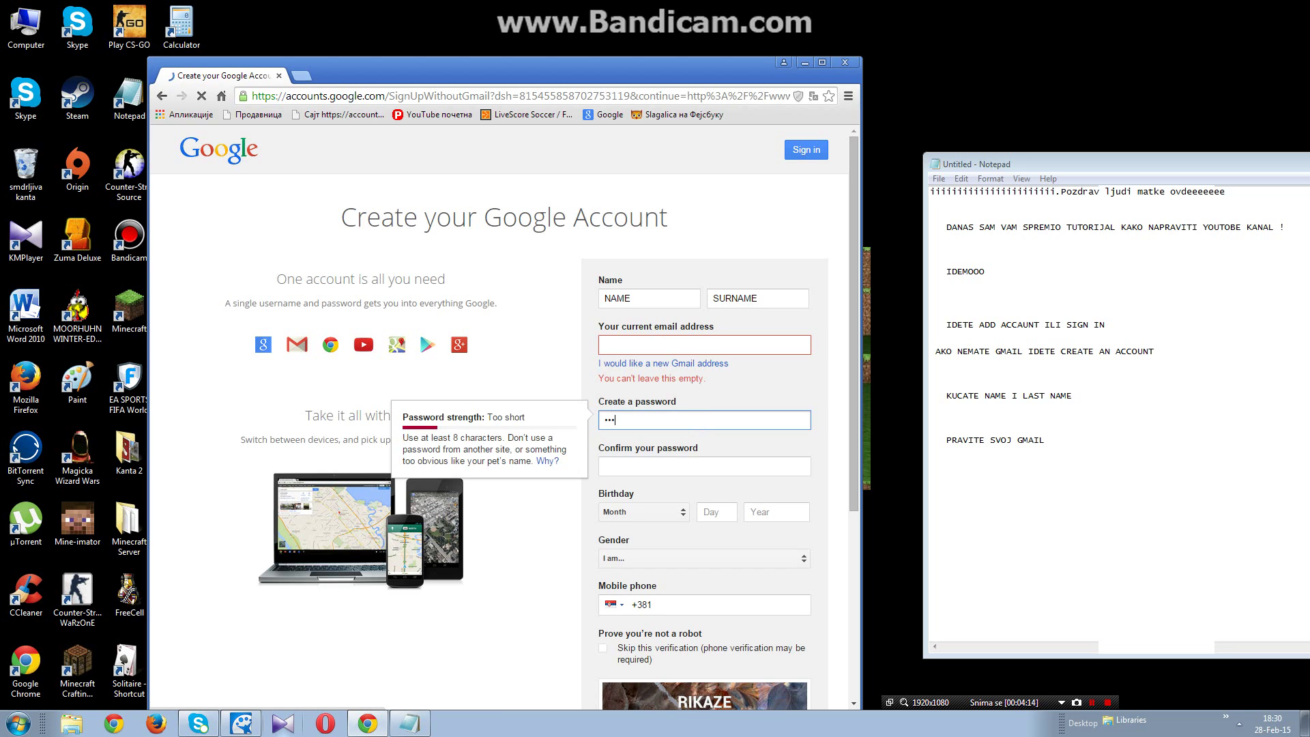
text(45678)
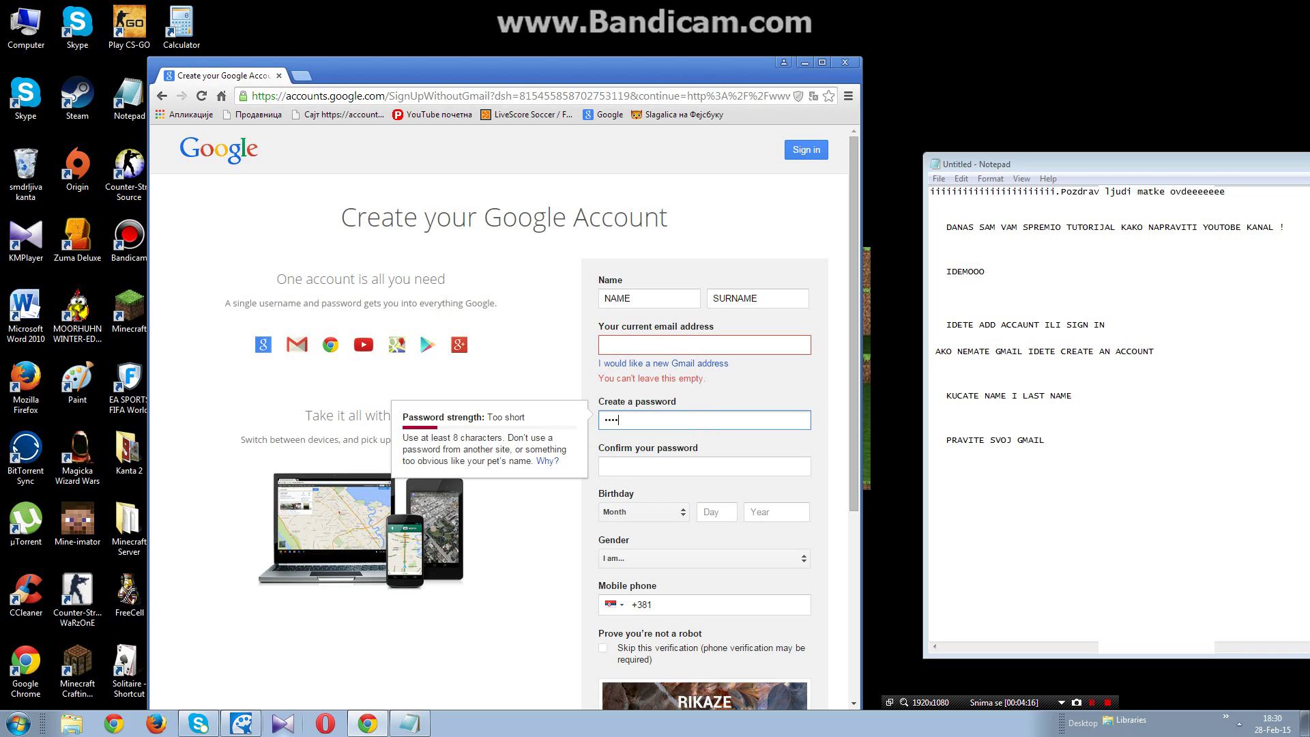
text(9)
click(669, 466)
text(1234)
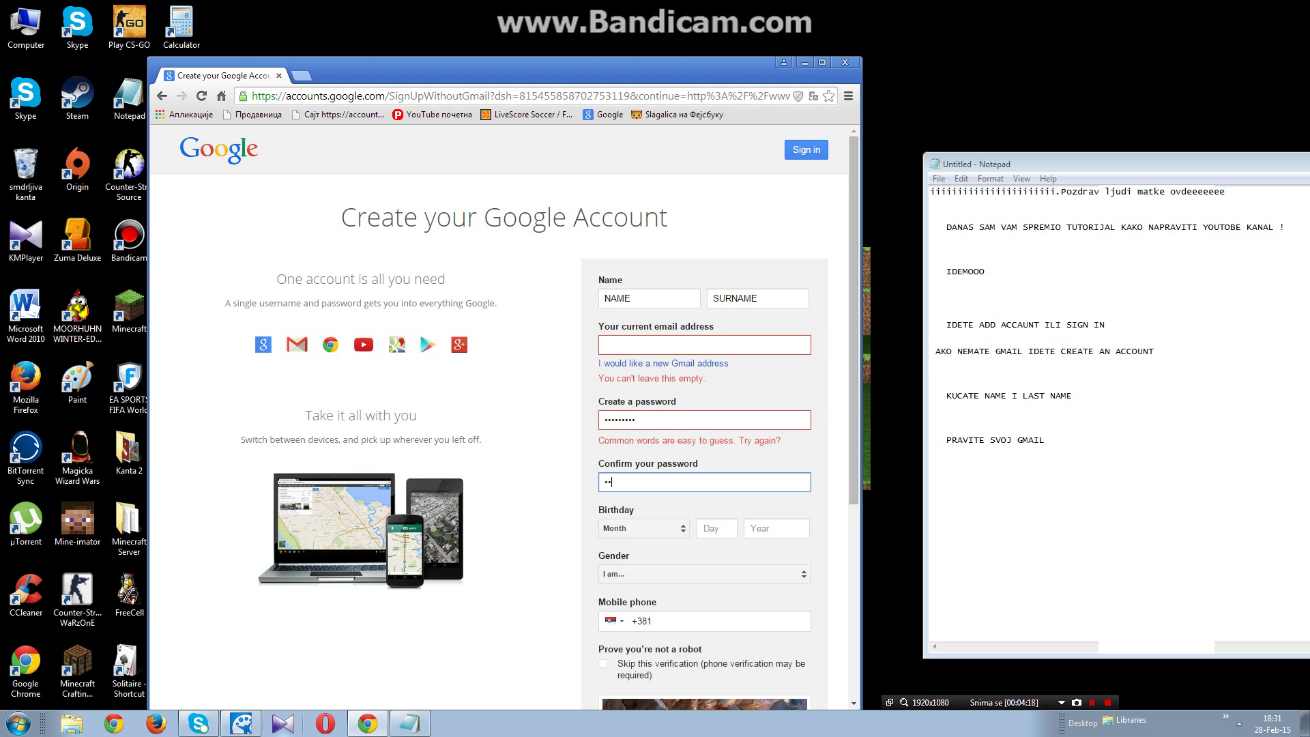
text(567)
Step: Finish the new password and enter its long masked confirmation
click(703, 424)
text(0)
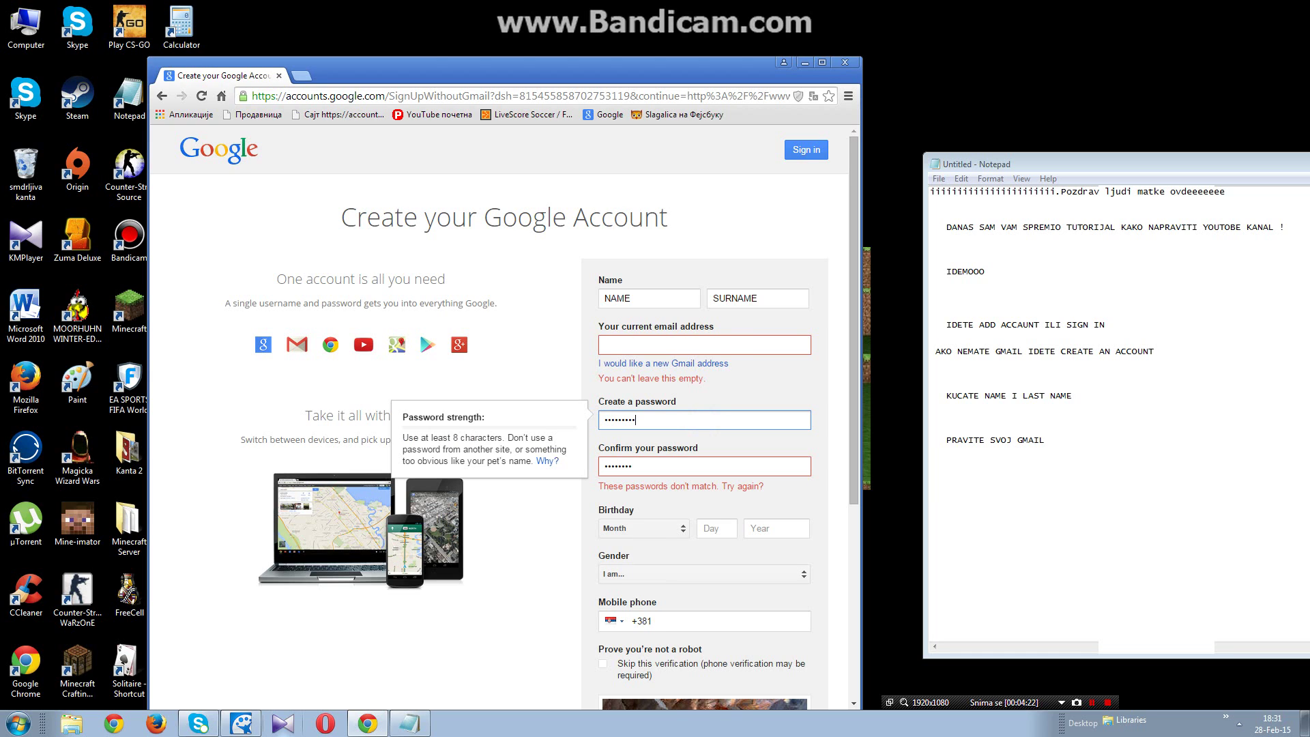
click(674, 471)
text(12)
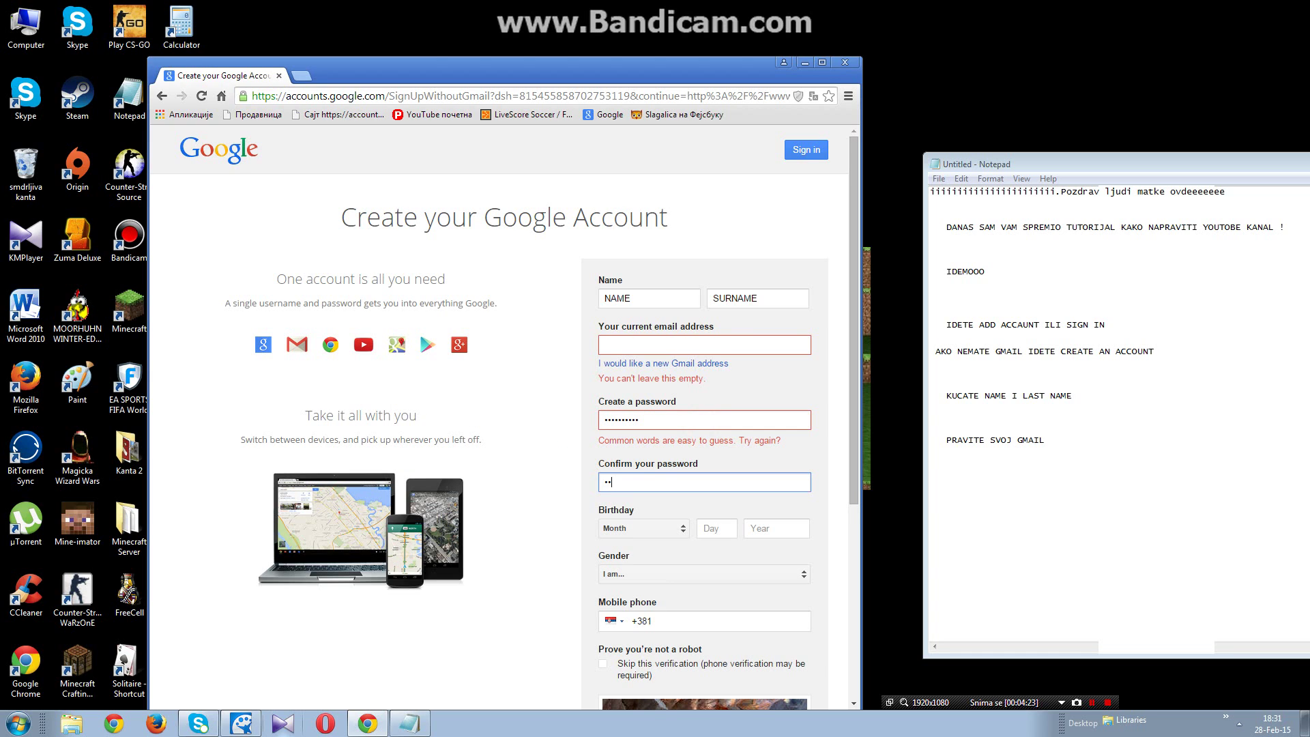
text(345678901)
click(681, 415)
text(123456)
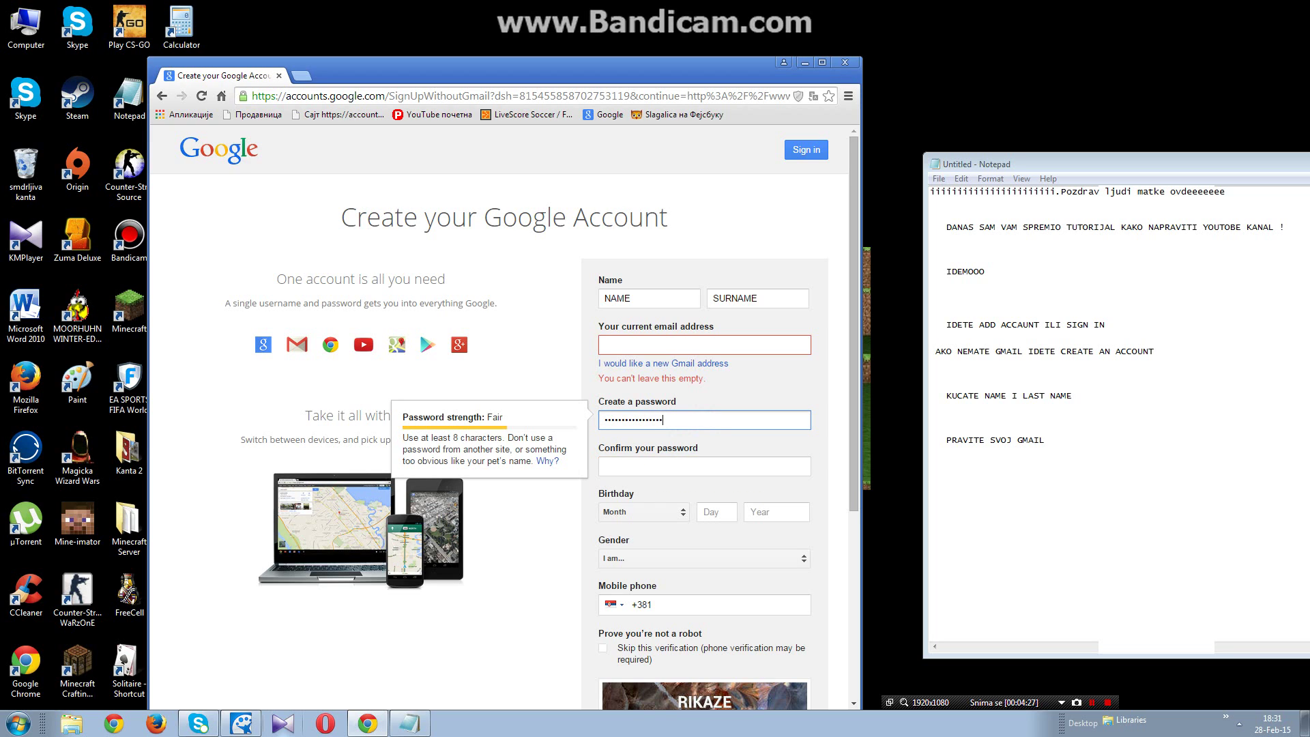
text(789012)
key(Tab)
text(•••••••••)
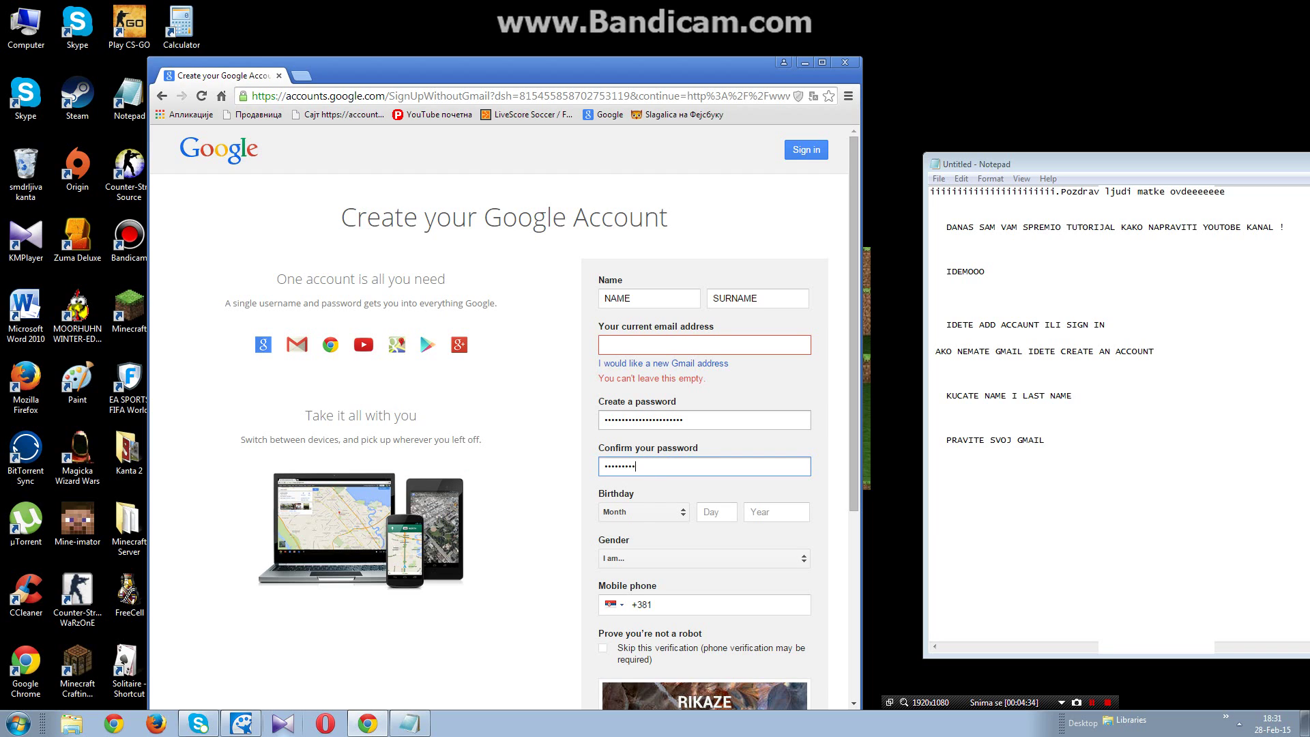
text(•••••••••••)
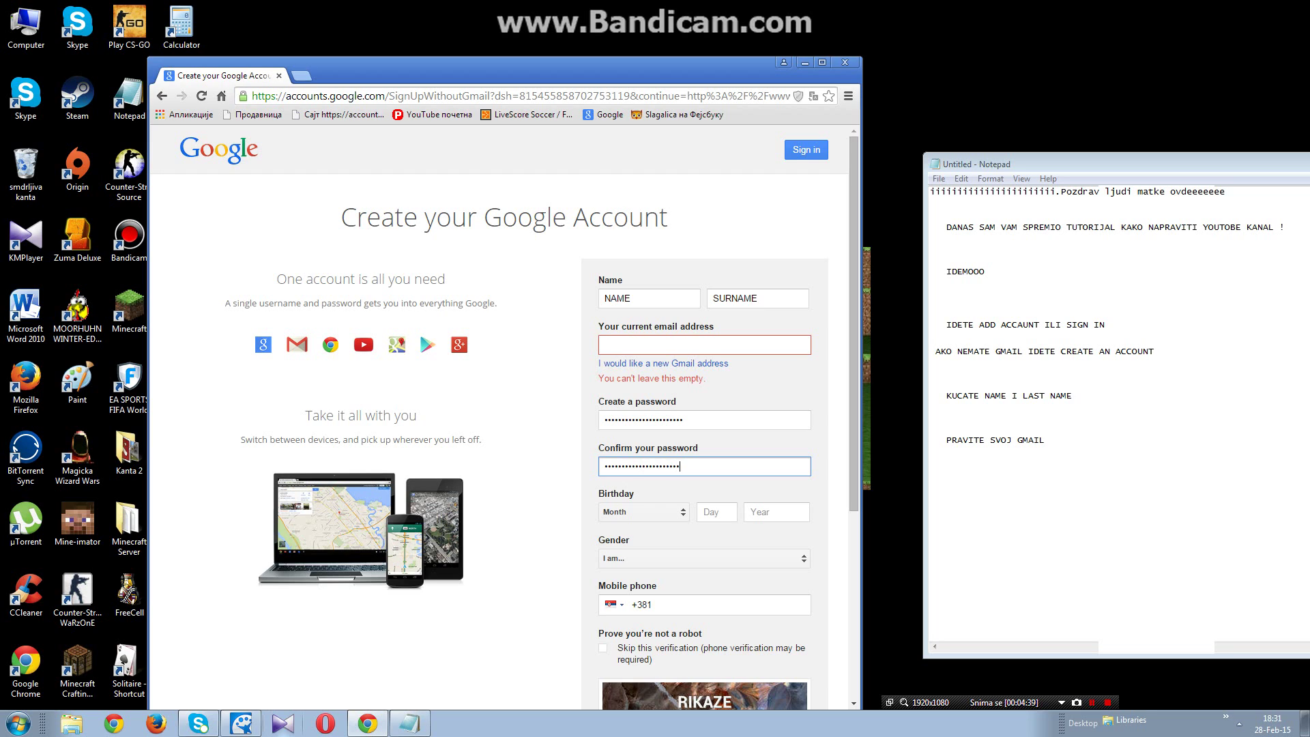
Step: Set the birth month to February and the day to 7, with a provisional year
click(681, 514)
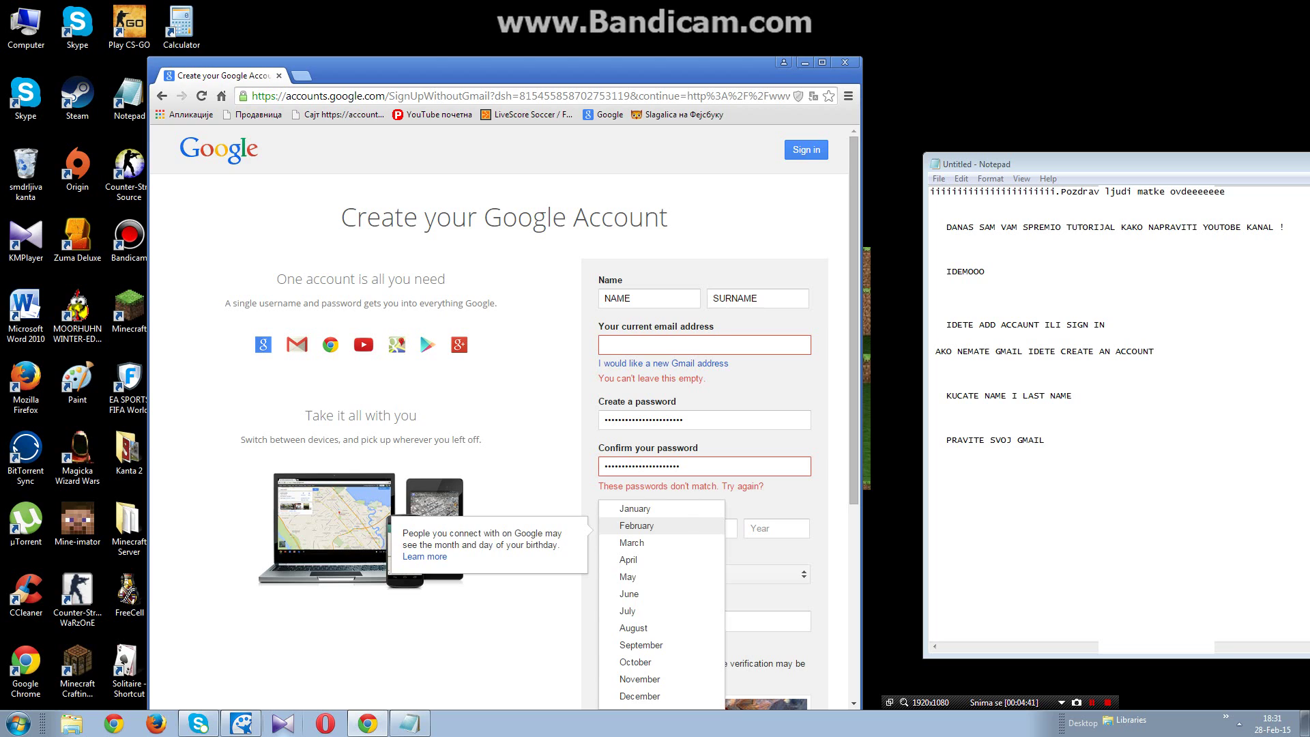
click(634, 525)
click(718, 528)
text(s)
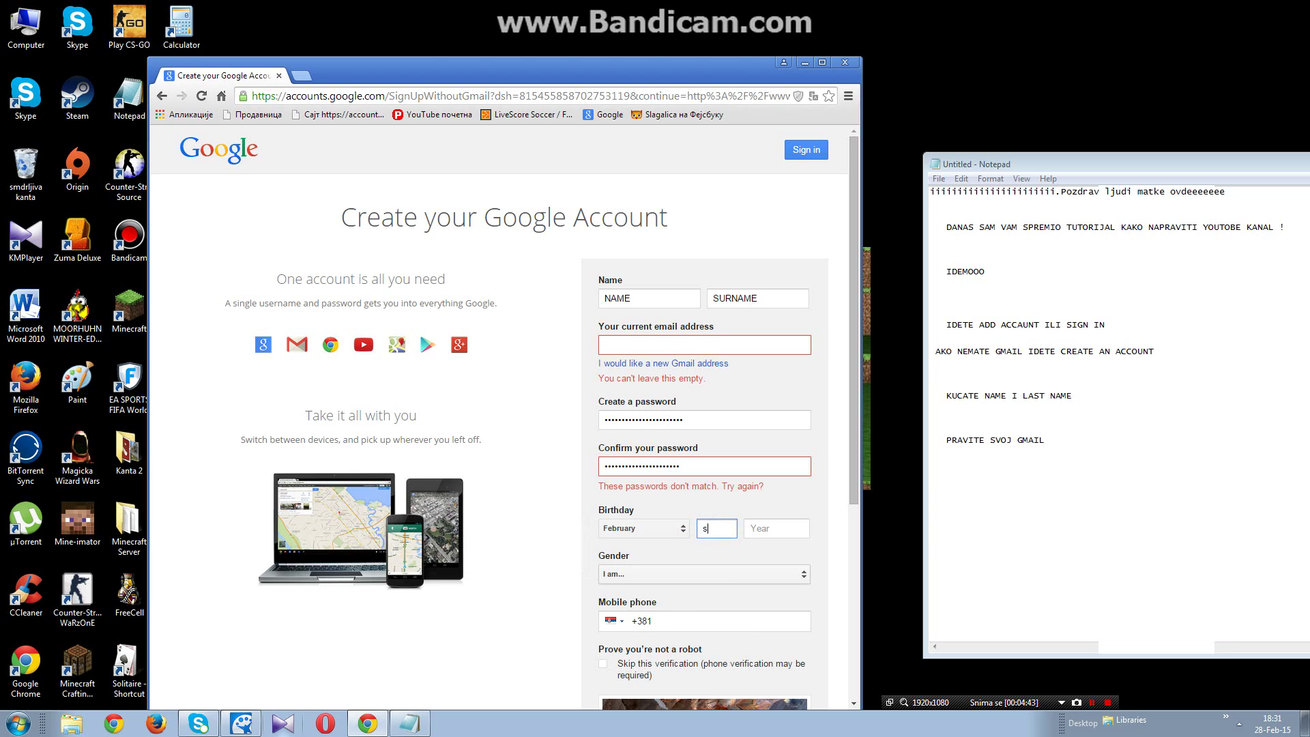
click(789, 527)
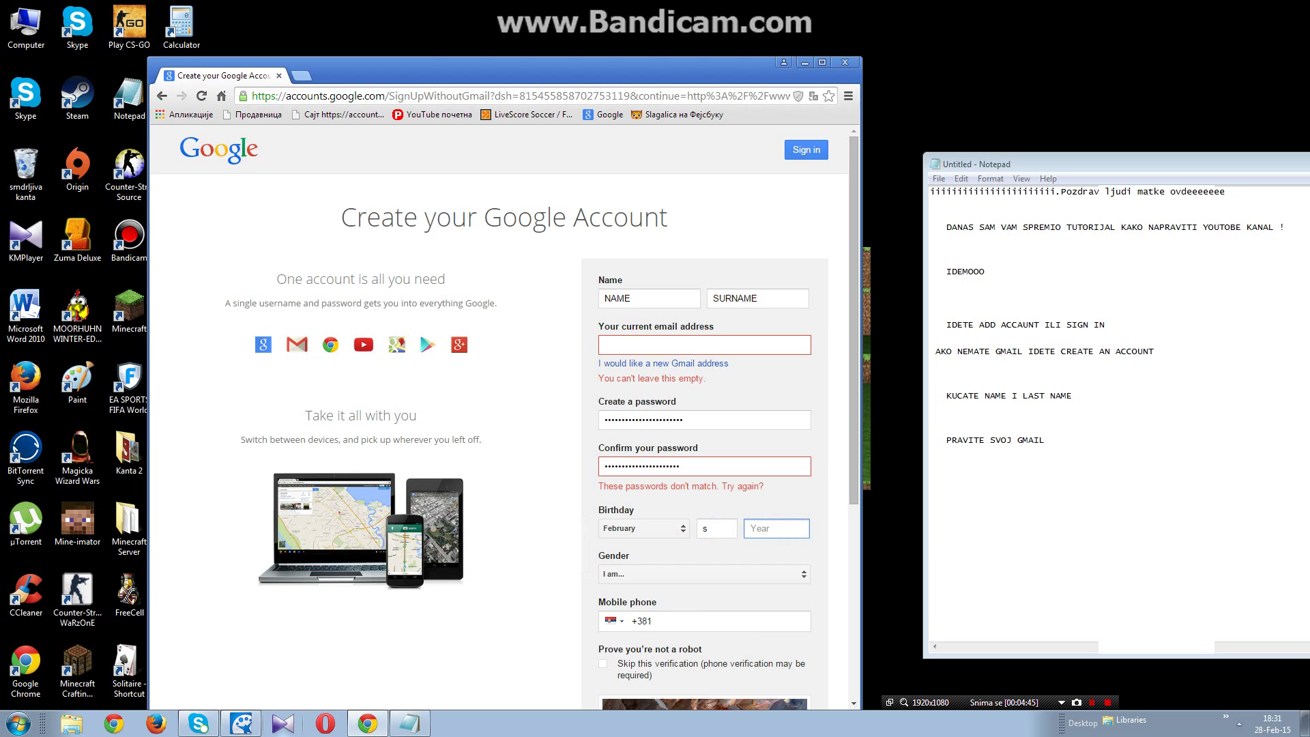
text(1111)
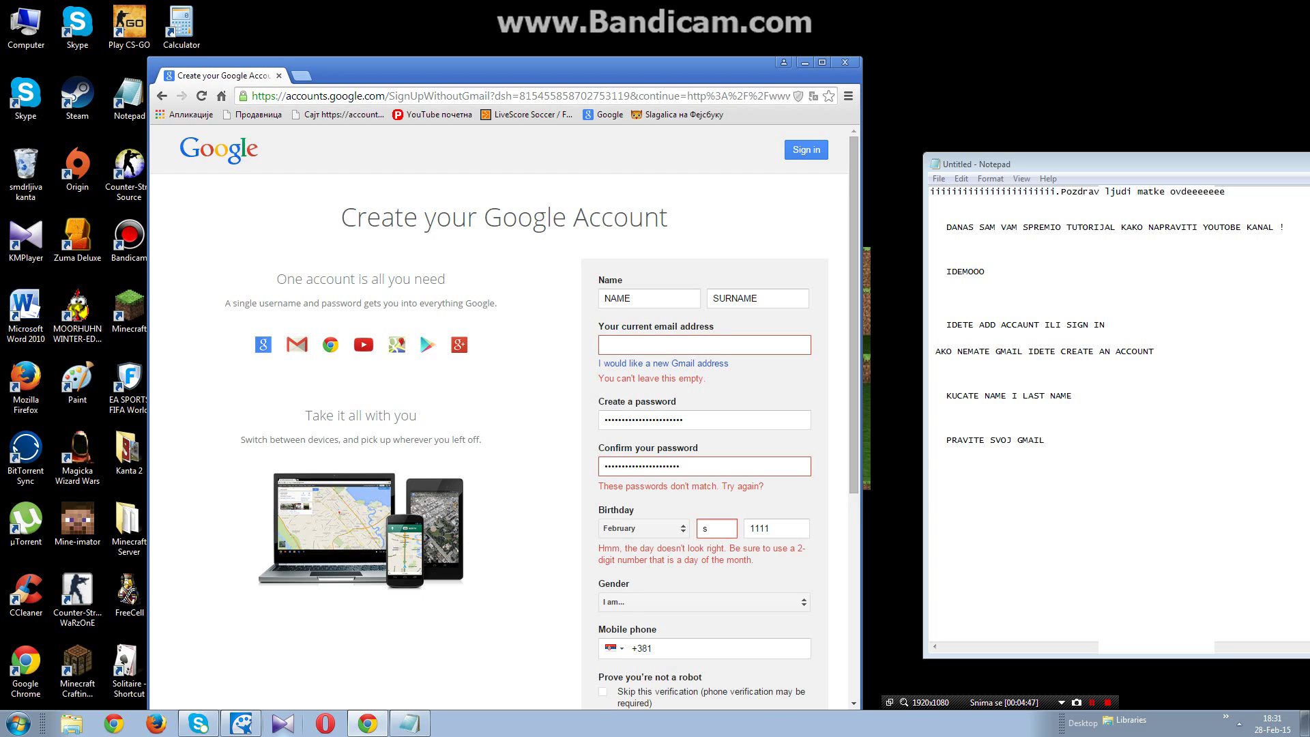
double_click(718, 528)
text(7)
Step: Choose Female as gender and correct the birth year to 1999
click(676, 572)
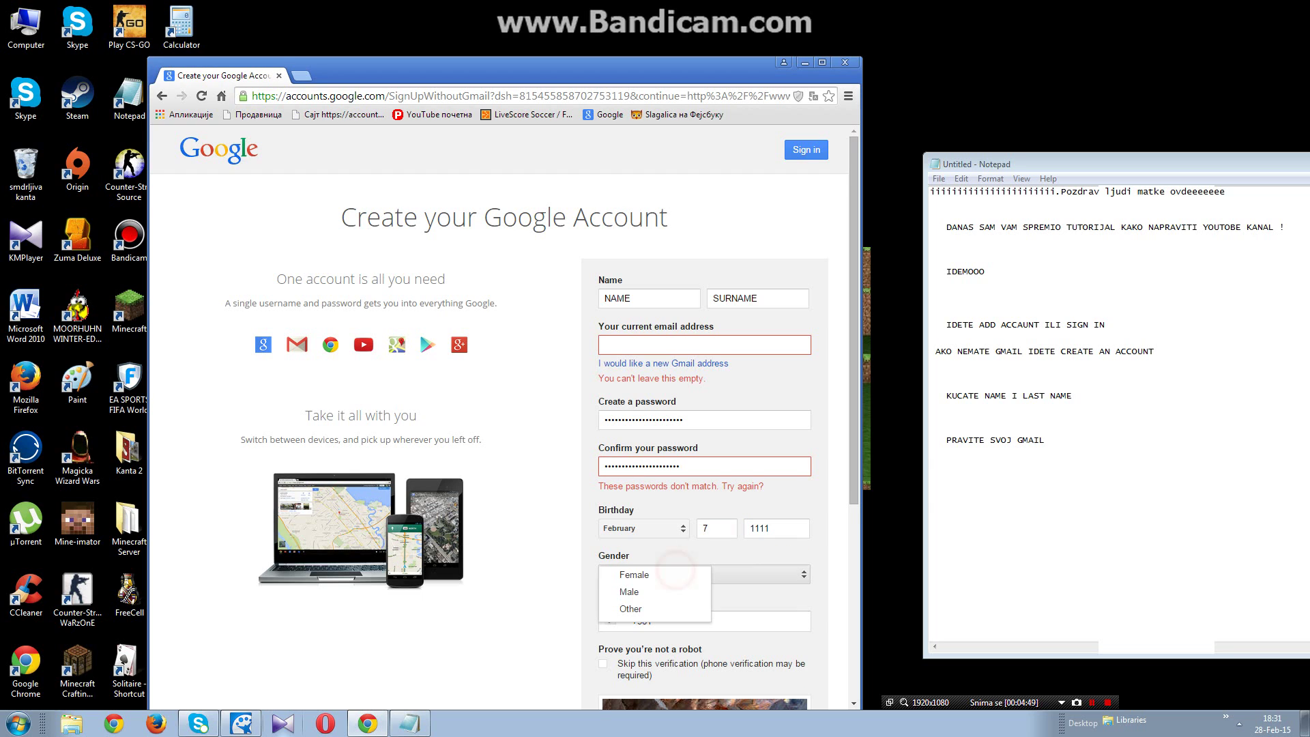
click(648, 603)
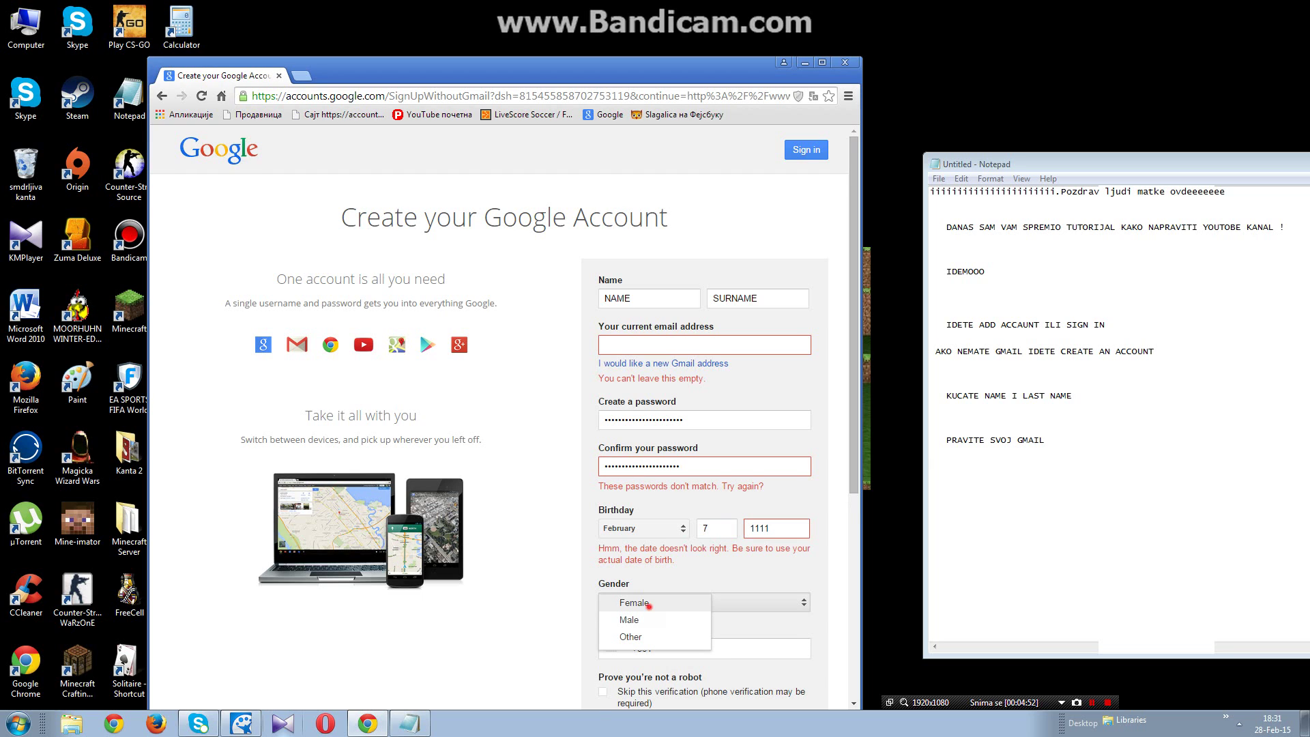
click(799, 530)
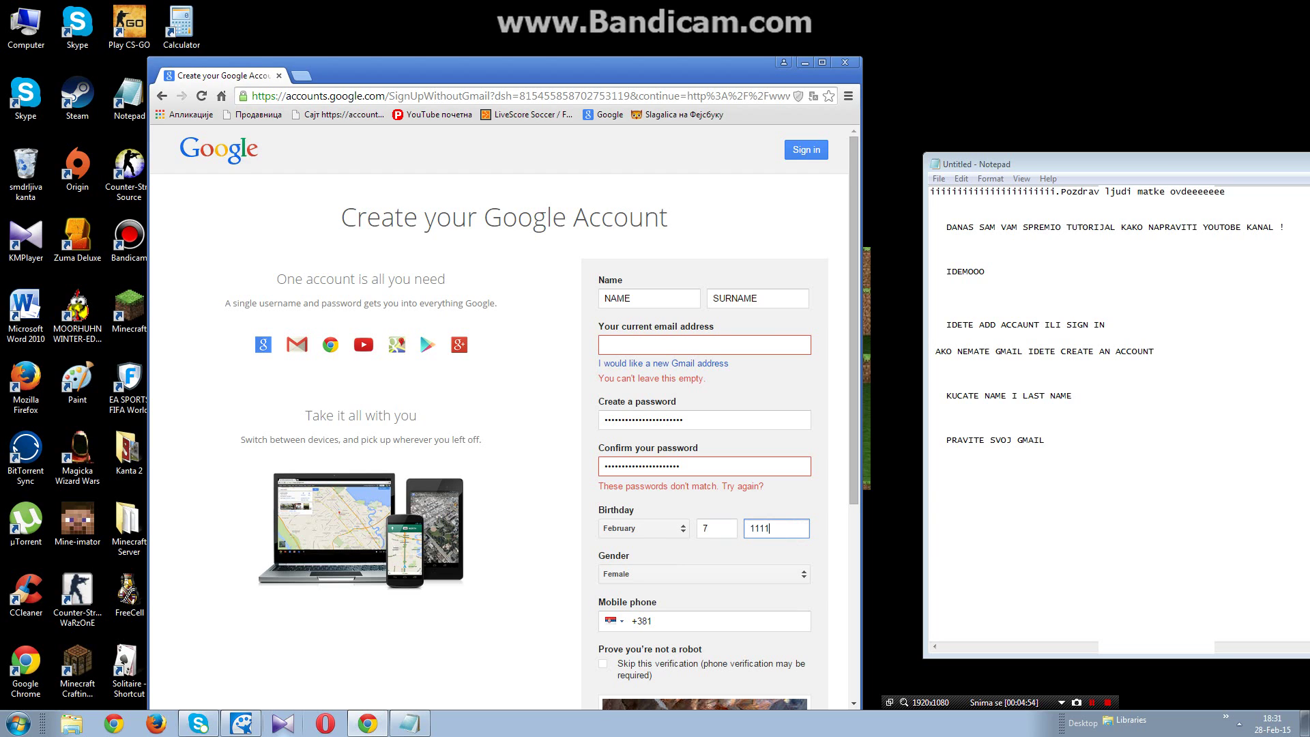
key(BackSpace)
key(BackSpace)
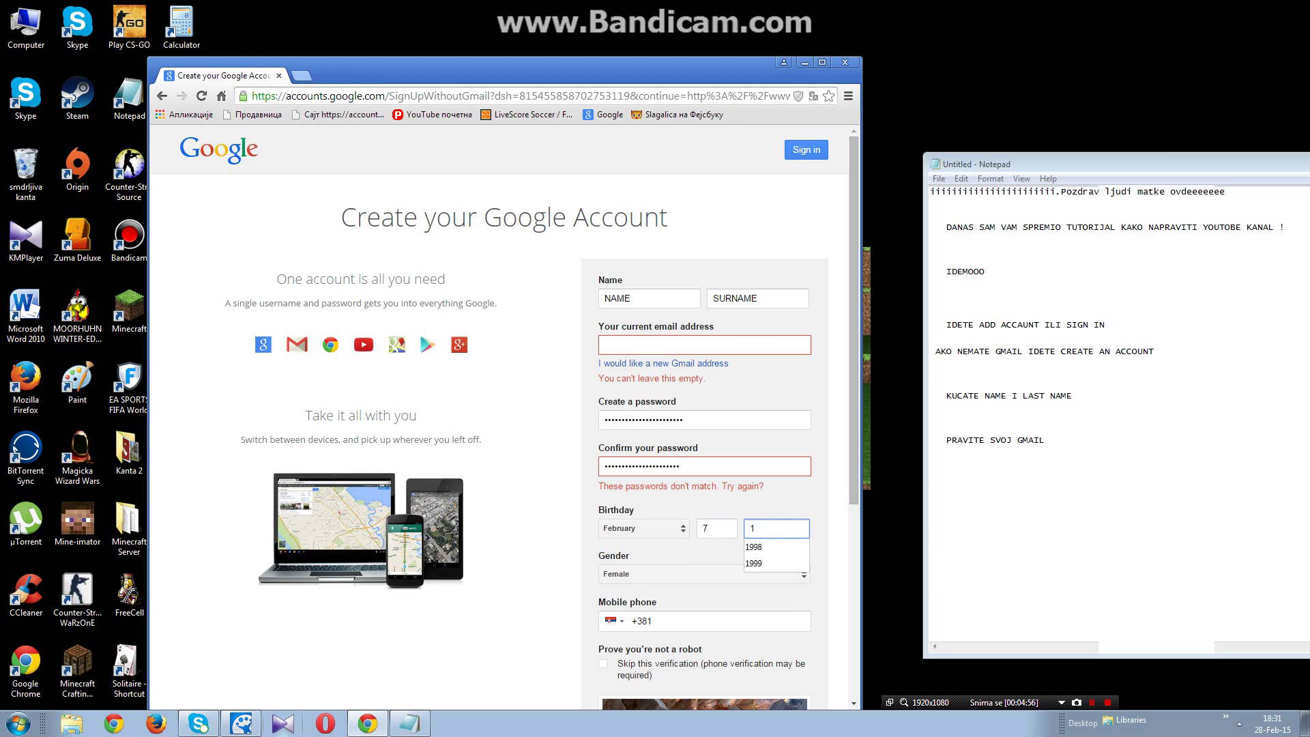
text(999)
key(Escape)
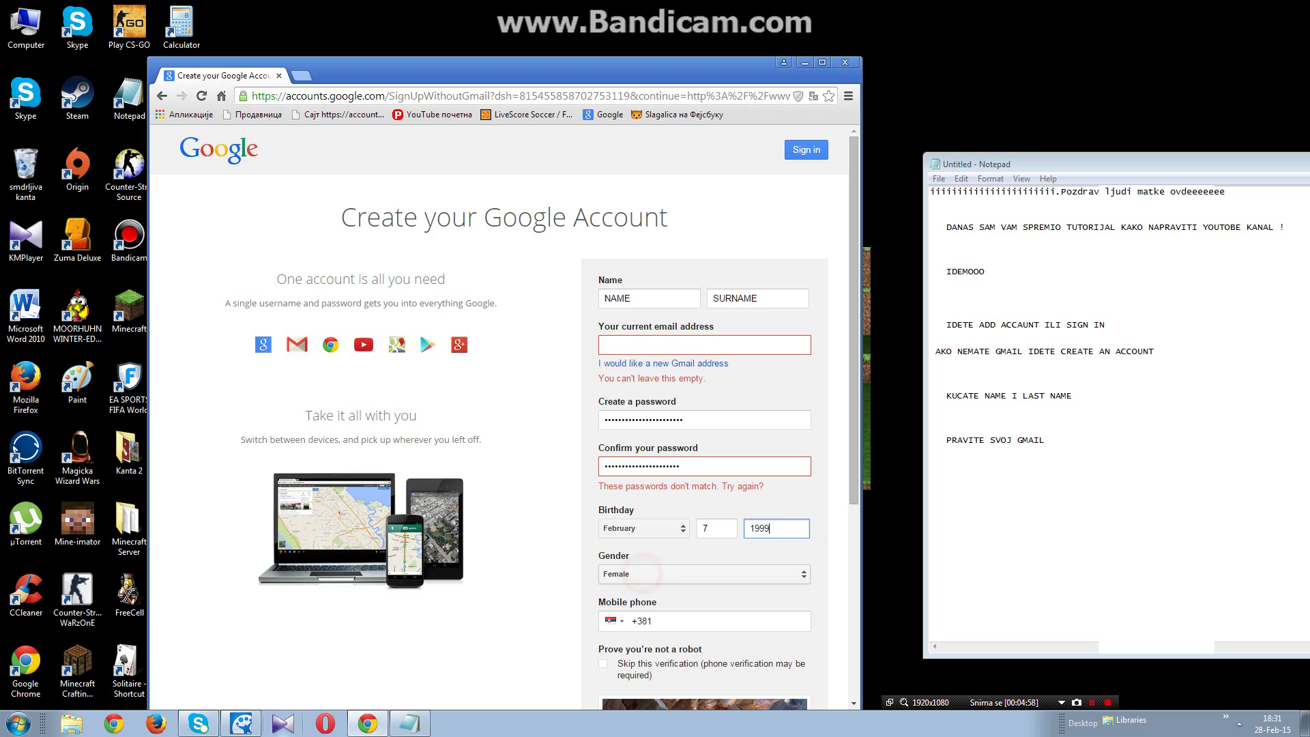
Step: Replace the +381 phone prefix with the note 'kucate svoj broj telefona'
click(703, 574)
click(672, 622)
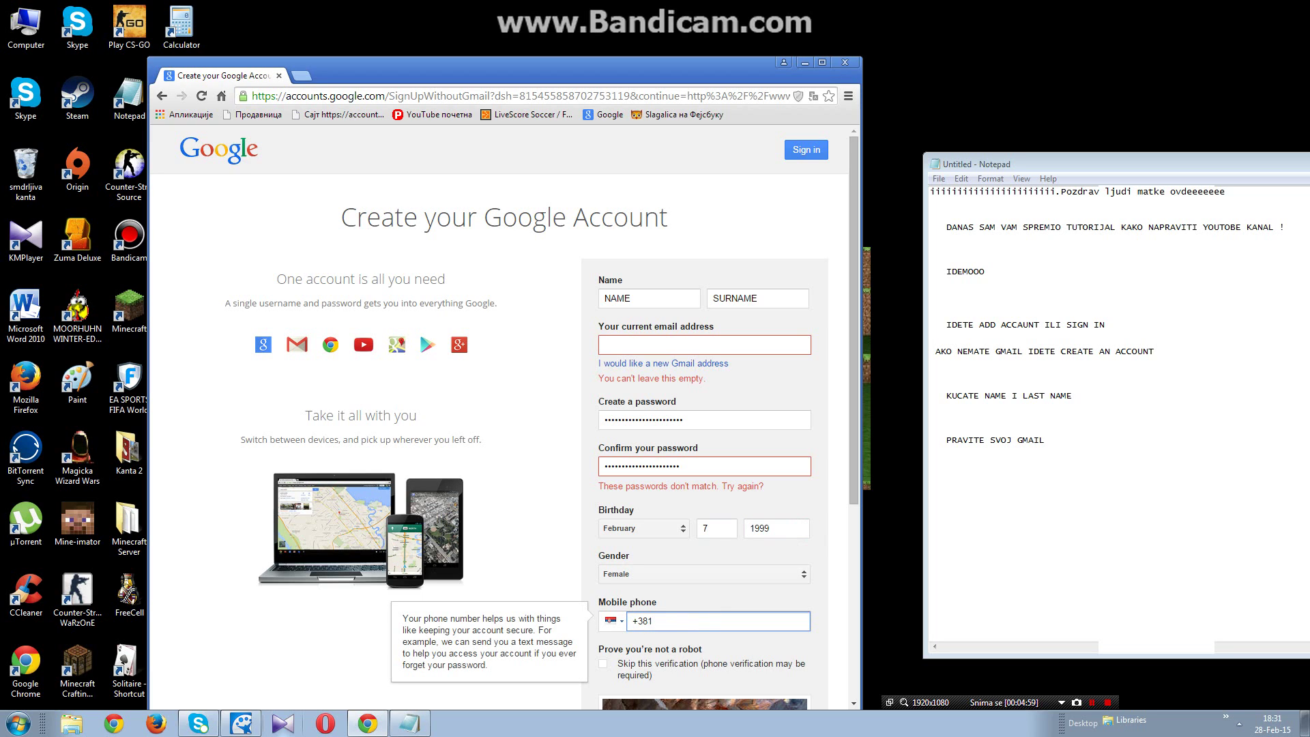
key(BackSpace)
key(BackSpace)
key(BackSpace)
key(BackSpace)
text(kucate svoj broj telefona)
Step: Append 'Valjda sve sad znate :d', a row of i's, and 'POZDRAVV' to the notes
click(1083, 526)
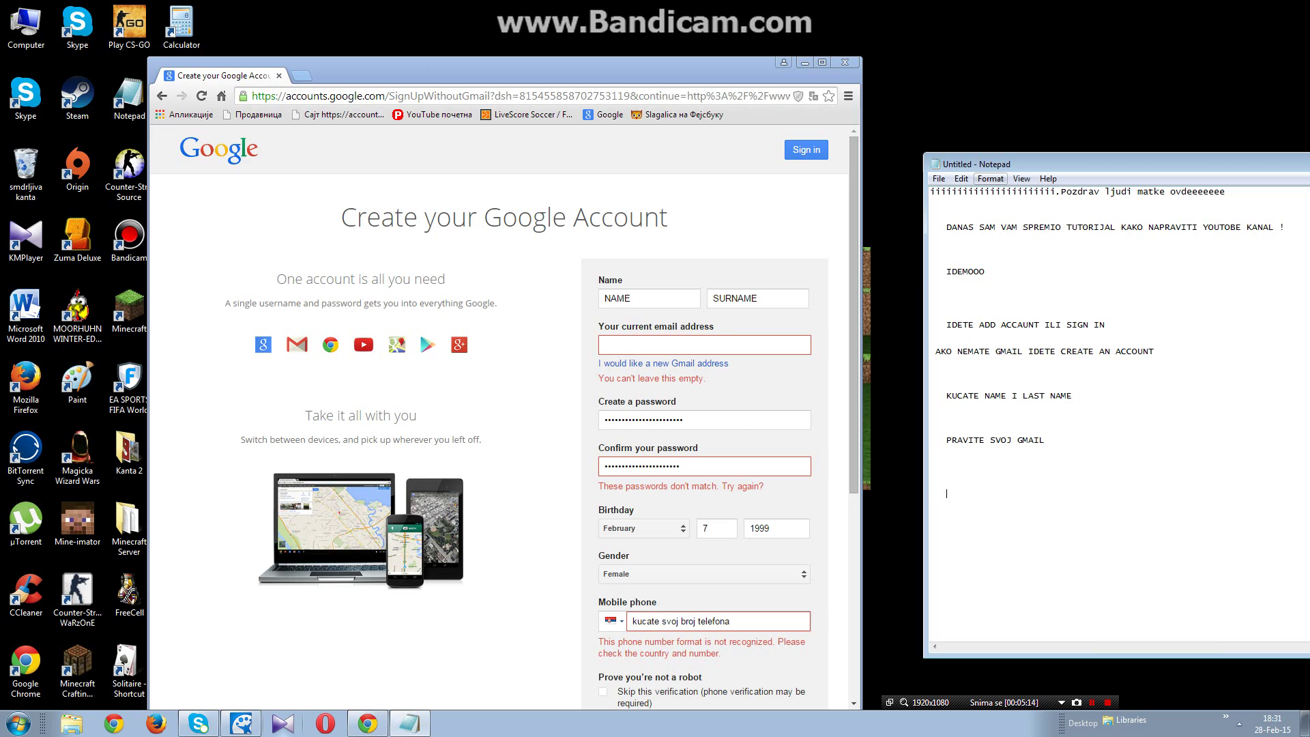
text(Valjda s)
text(ve sad)
text( znate)
text( :aD)
key(BackSpace)
key(BackSpace)
text(iiiiiiiiiiiiiiiiiiiiiiii)
key(Return)
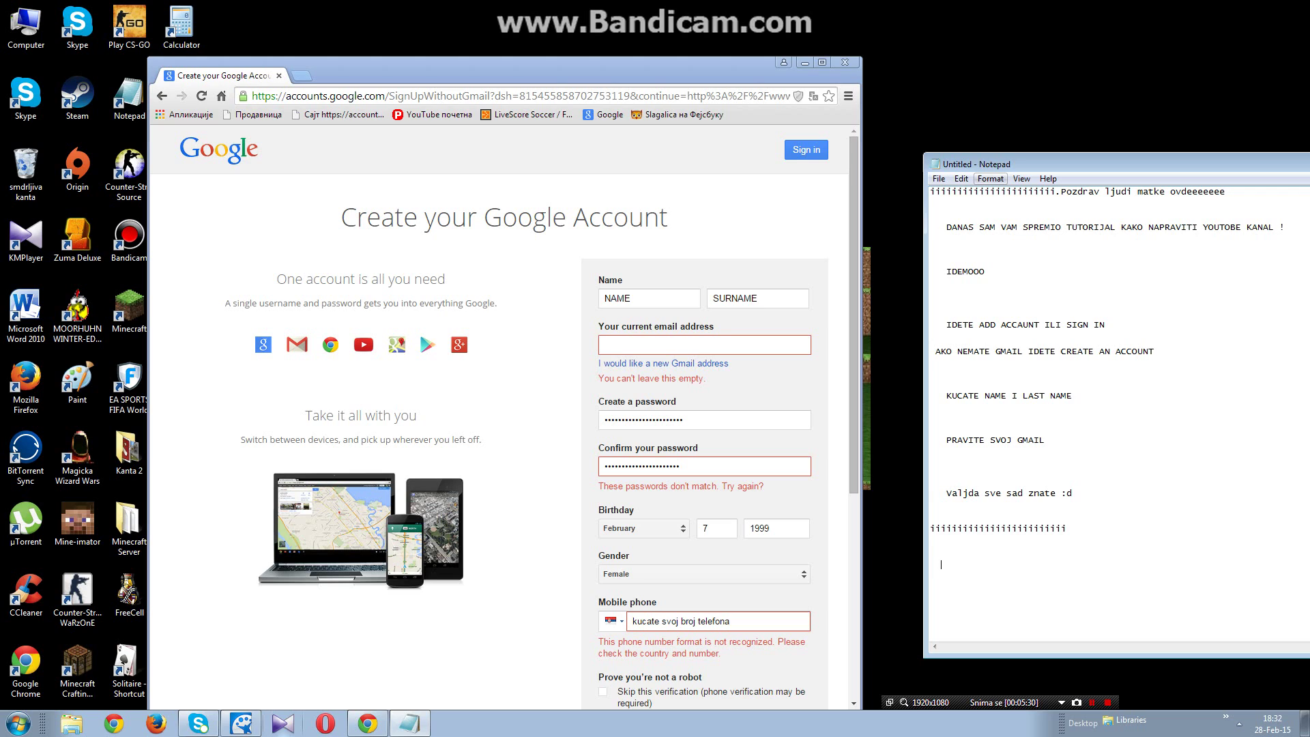
text(POZDRAVVV)
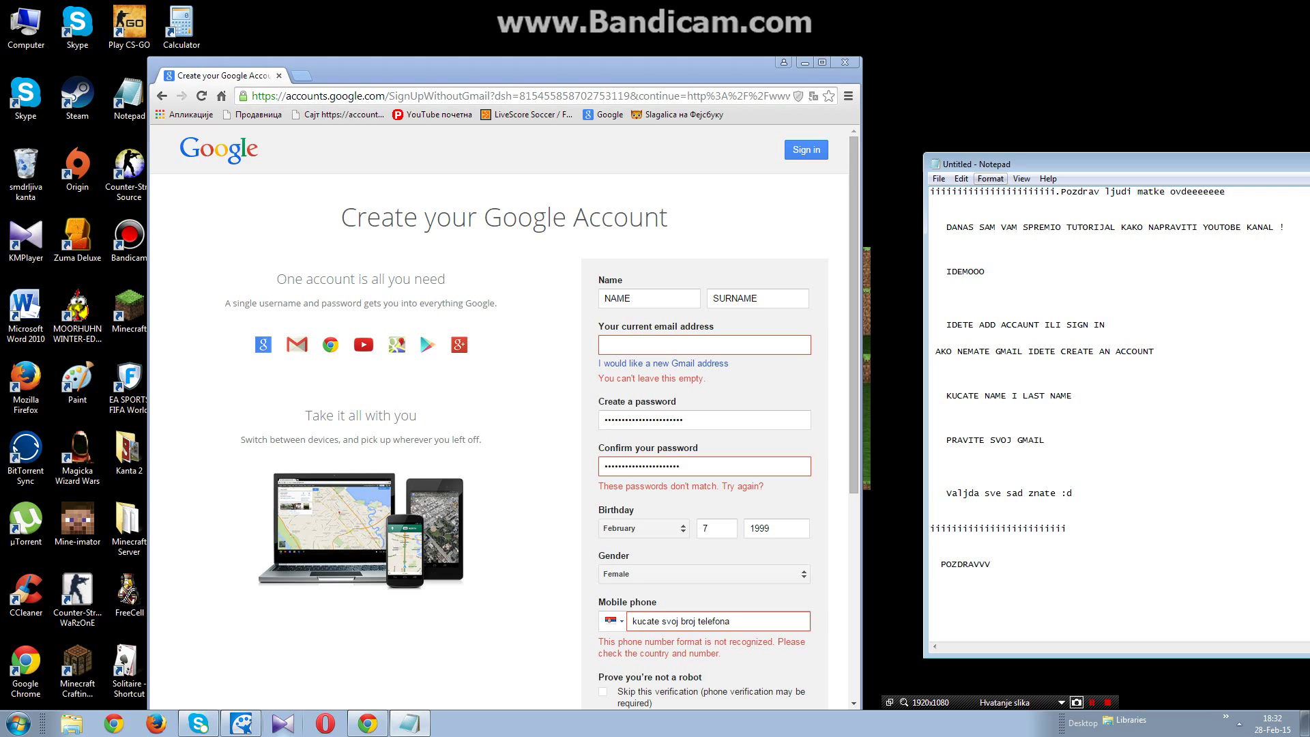